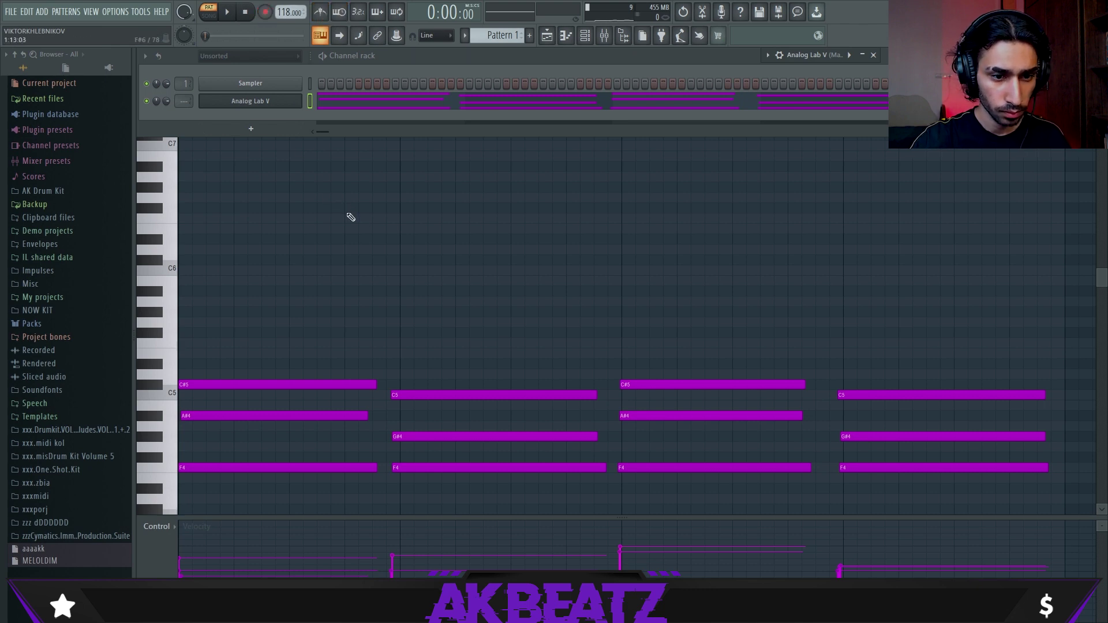
# Step: Quantize the start times and durations of the recorded chord notes with the Default template
pyautogui.press('F6')
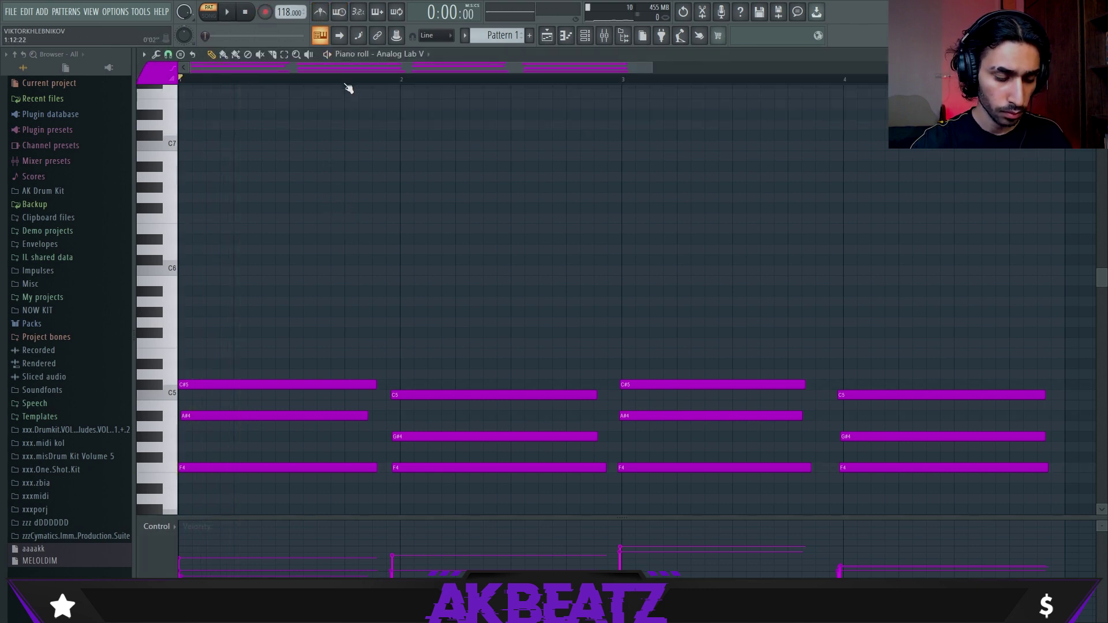
pyautogui.hotkey('alt', 'q')
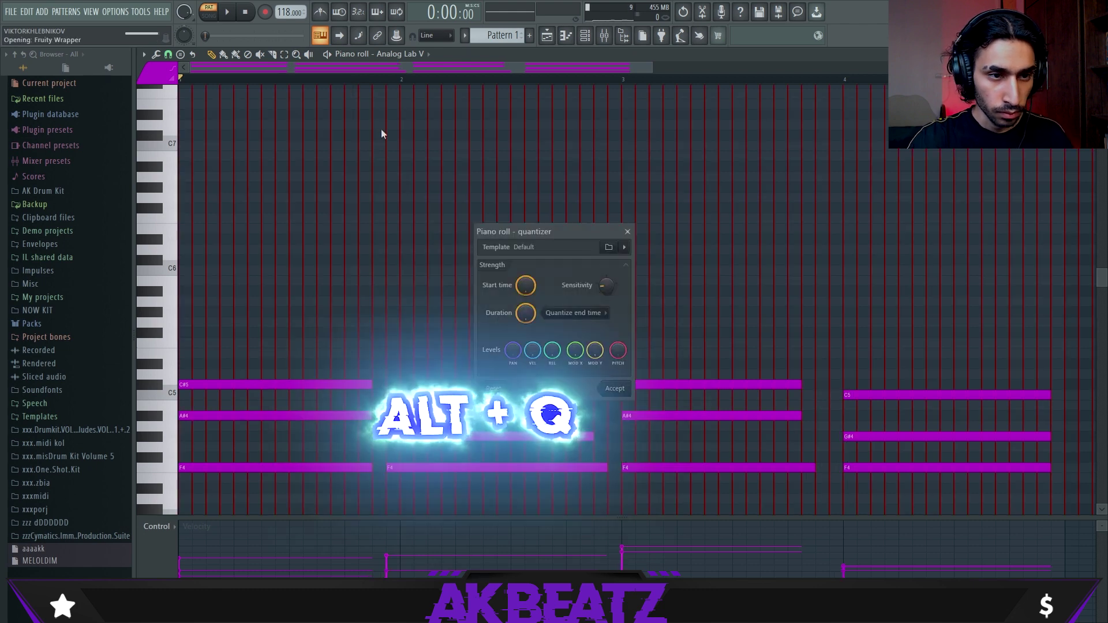
pyautogui.press('Return')
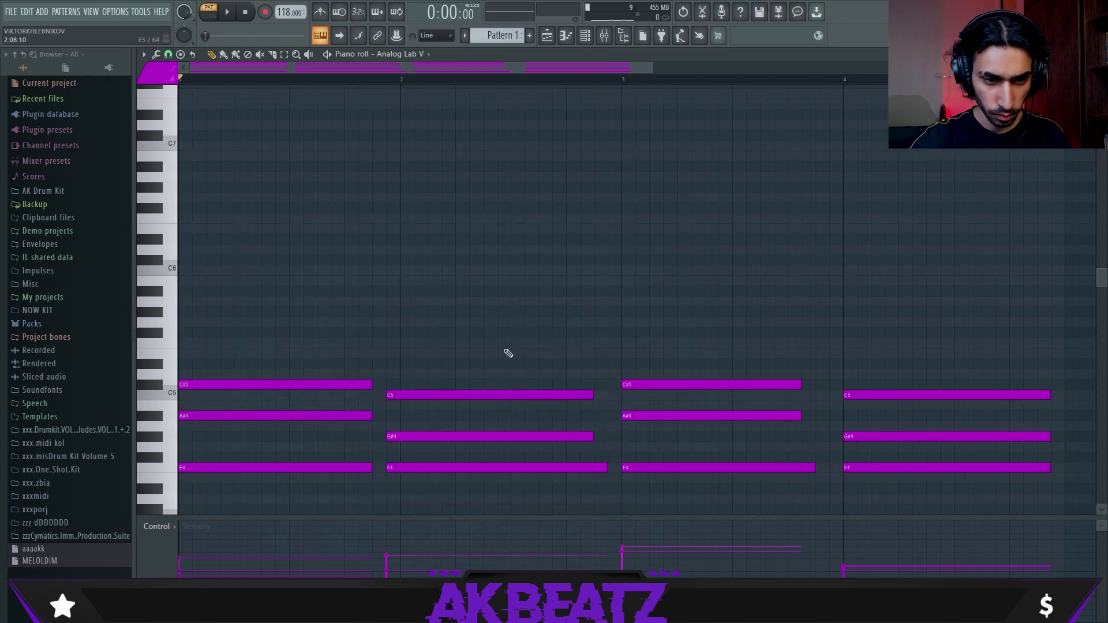
# Step: Move the second chord to the start of bar 2 and extend all chord notes to meet the next chord
pyautogui.moveTo(541, 317); pyautogui.dragTo(462, 471)
pyautogui.moveTo(440, 394); pyautogui.dragTo(451, 394)
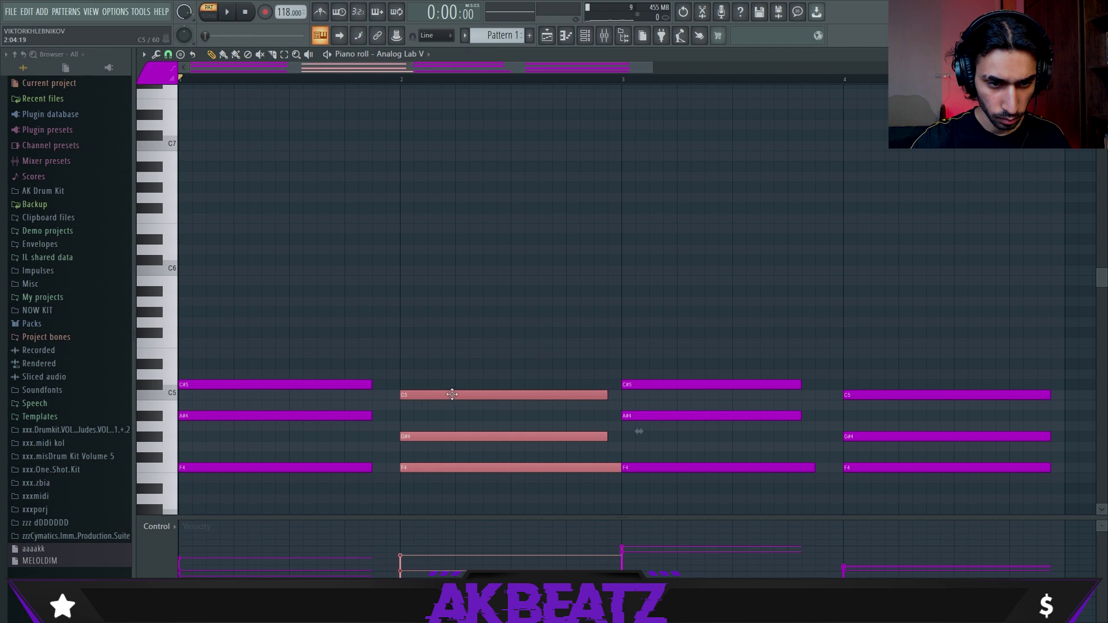
pyautogui.click(797, 334)
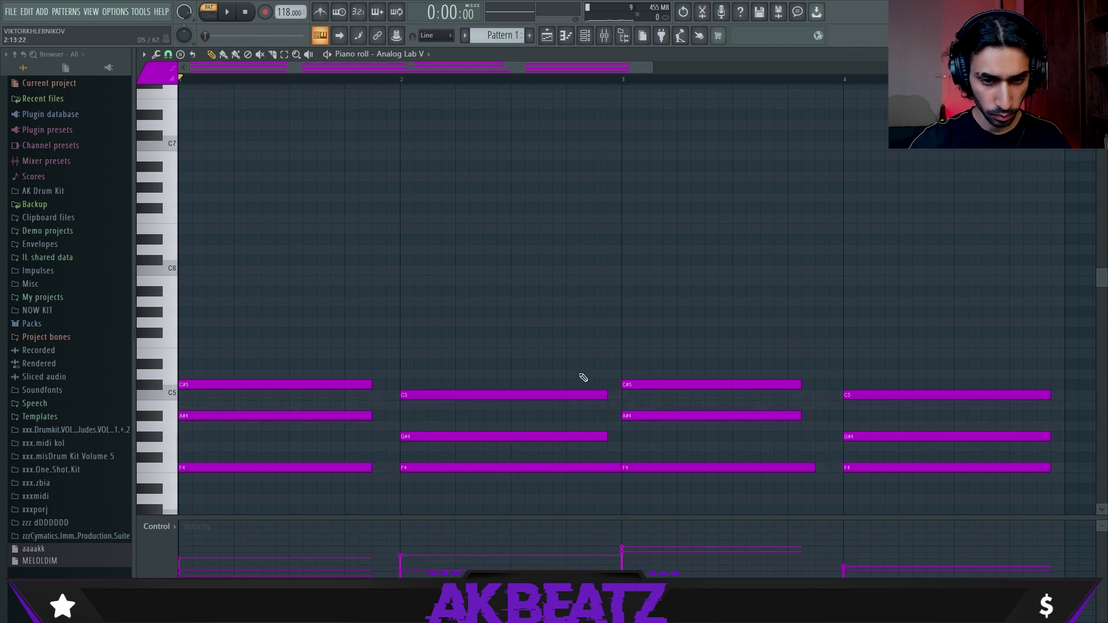
pyautogui.hotkey('ctrl', 'l')
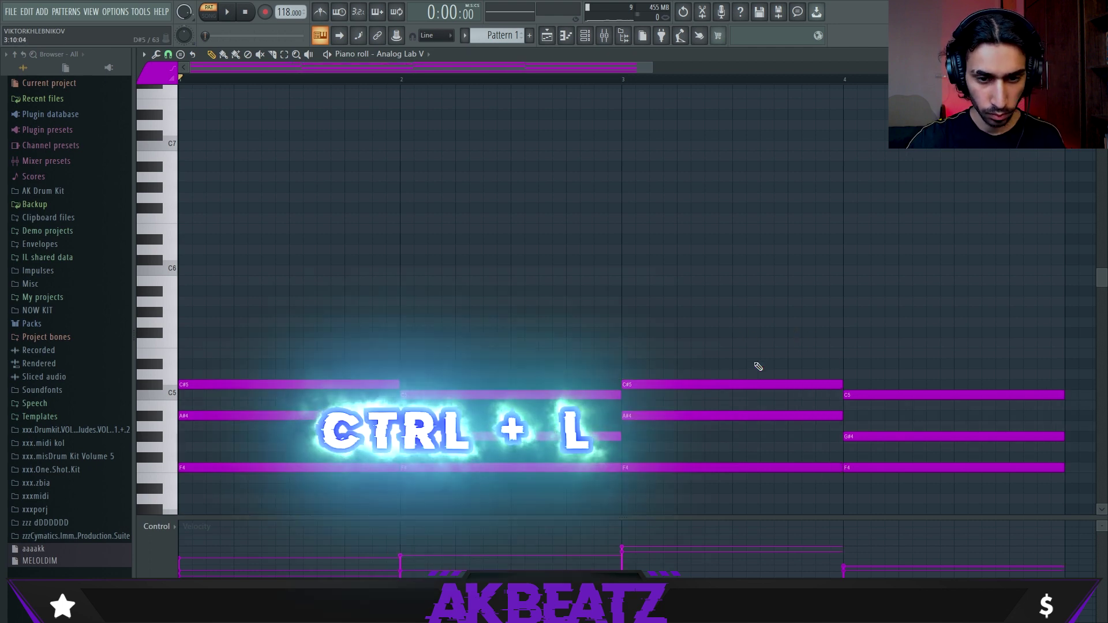
# Step: Add melody notes F5, G#5 and F#5 above the first chord and D#5 in bar 2, auditioning the pattern
pyautogui.scroll(-3, 555, 281)
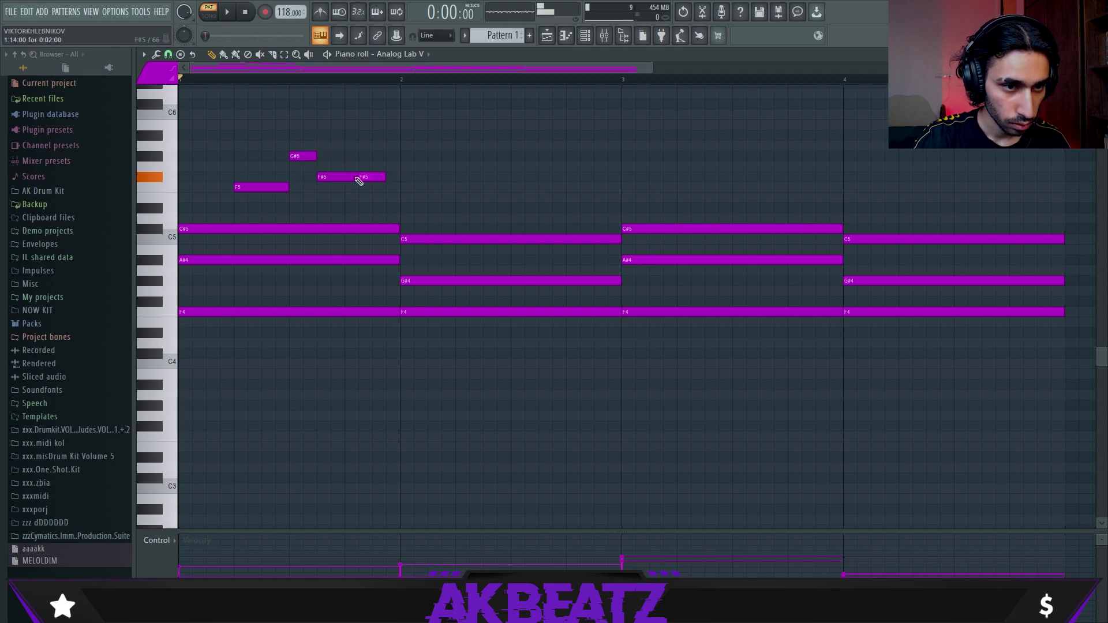
pyautogui.press('space')
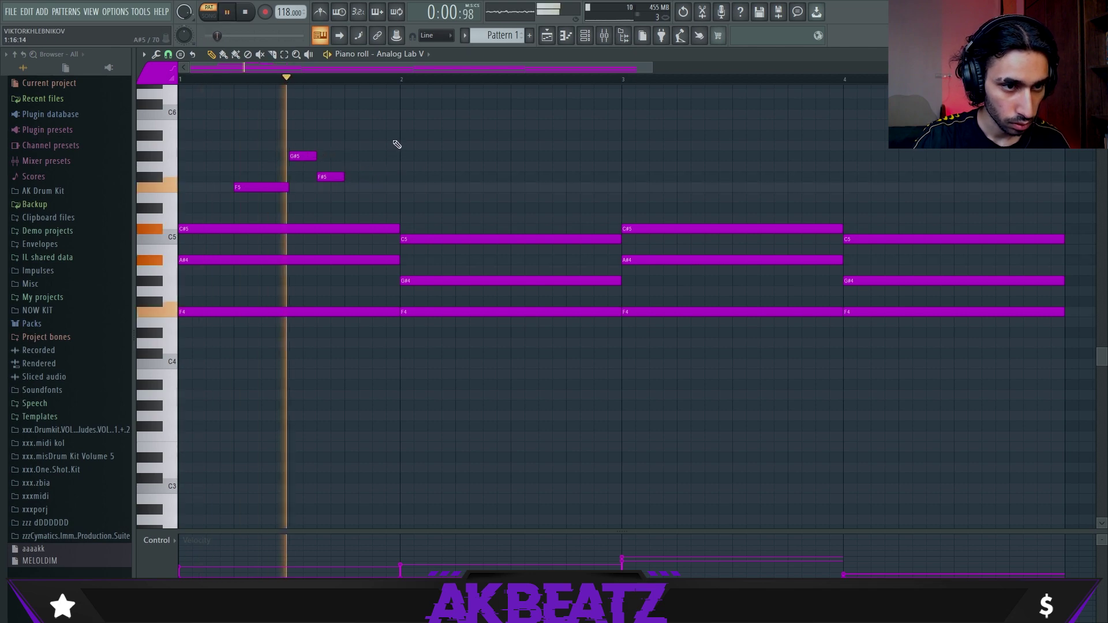
pyautogui.press('space')
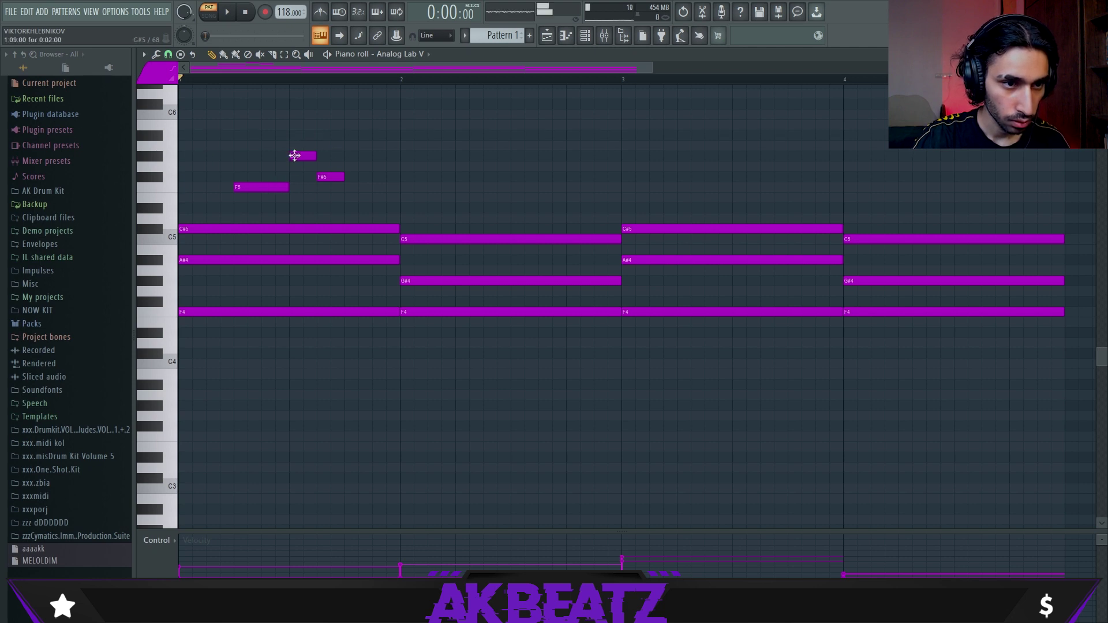
pyautogui.press('space')
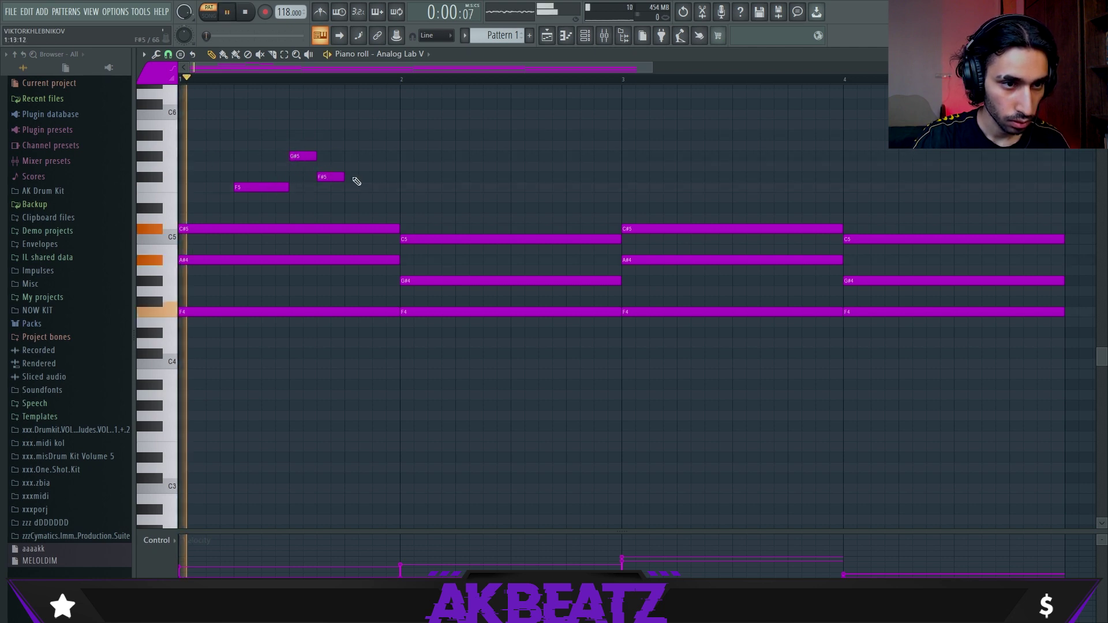
pyautogui.press('space')
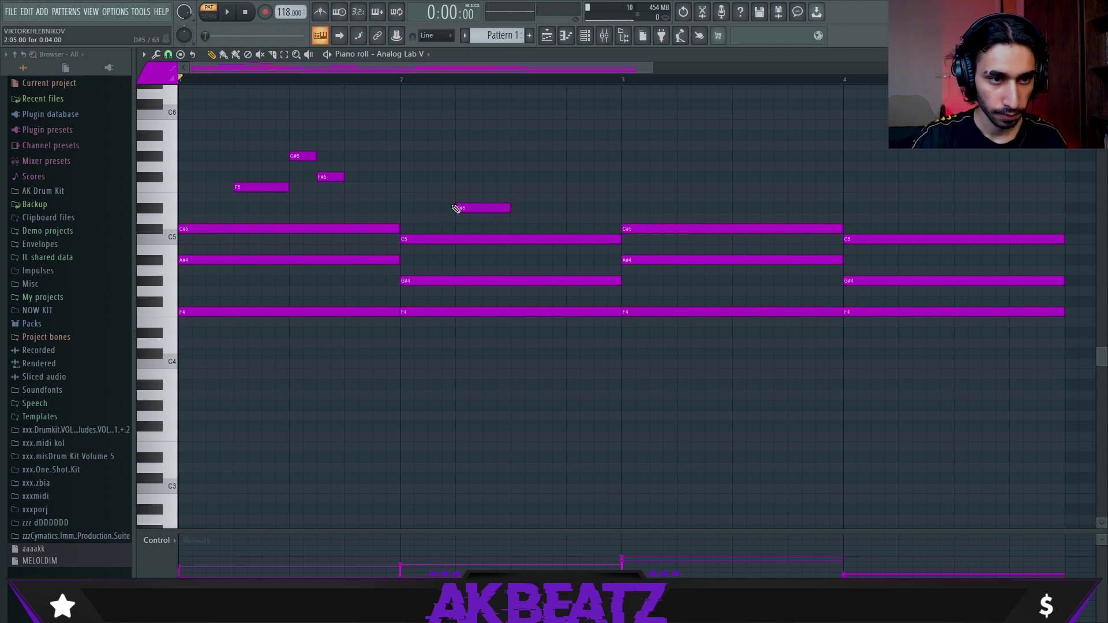
# Step: Continue the bar 2 melody after D#5 with short F#5, F5 and C#5 notes, checking them by playback
pyautogui.press('space')
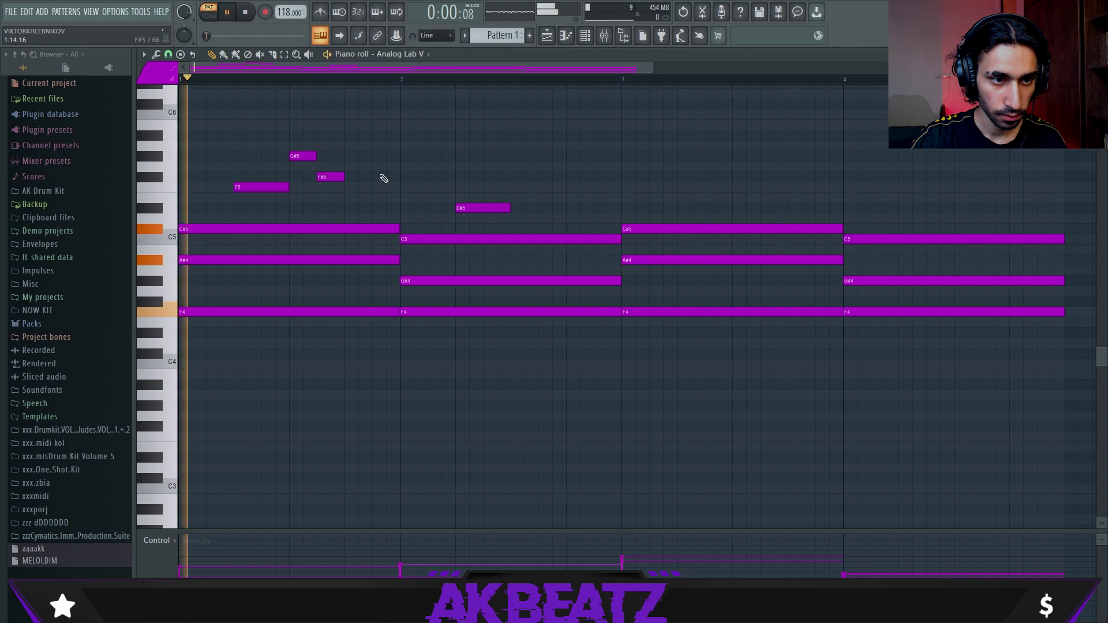
pyautogui.click(525, 187)
pyautogui.click(541, 208)
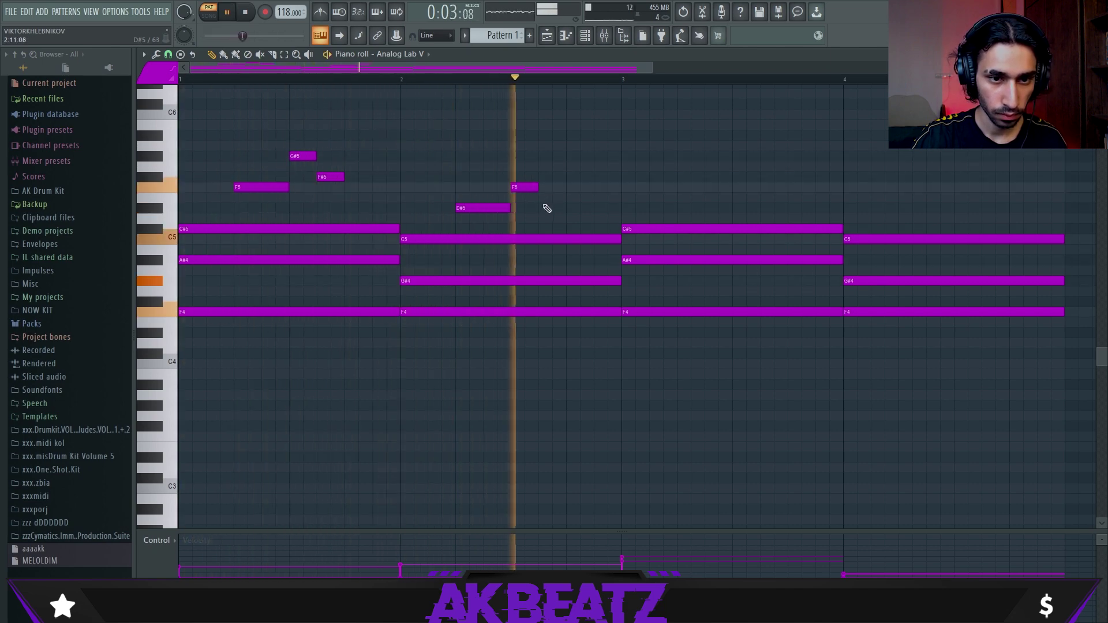
pyautogui.rightClick(541, 208)
pyautogui.press('space')
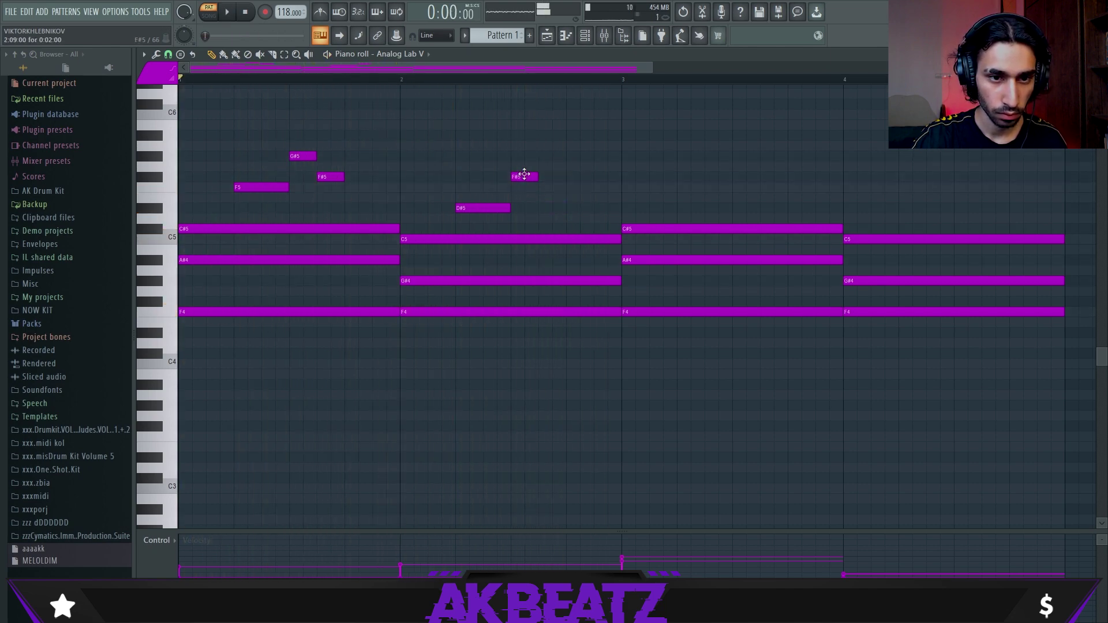
pyautogui.press('space')
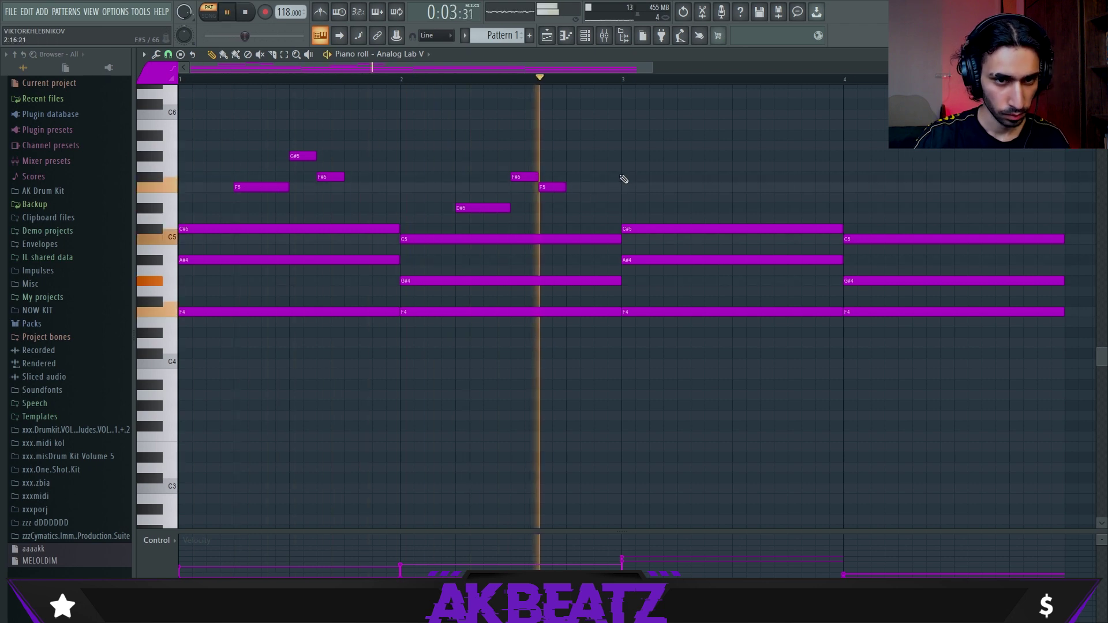
pyautogui.press('space')
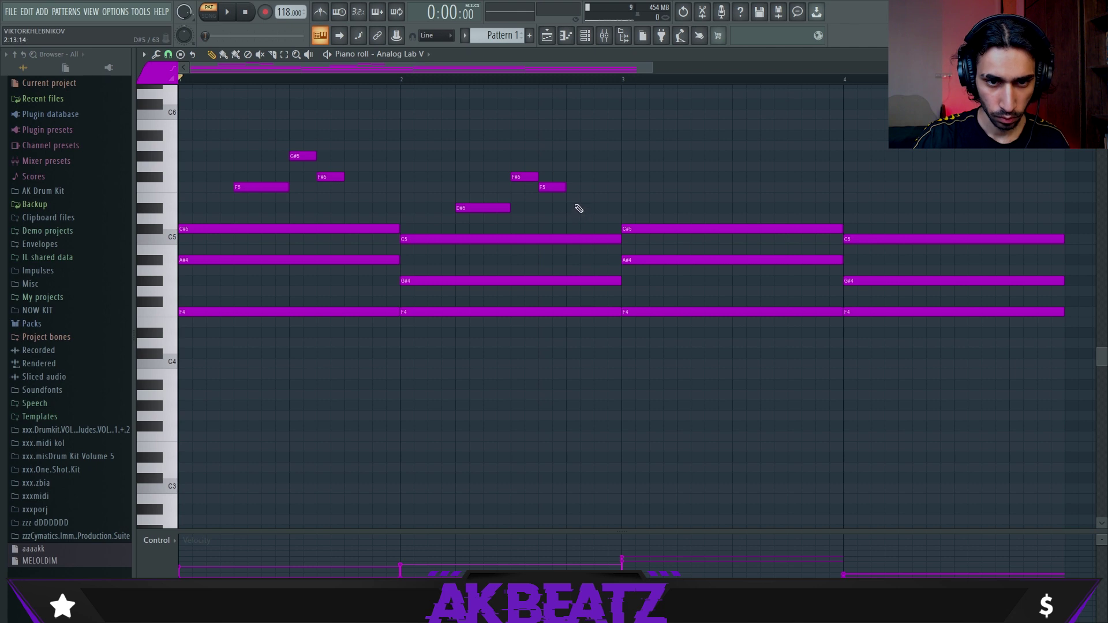
pyautogui.moveTo(588, 232); pyautogui.dragTo(593, 242)
pyautogui.press('space')
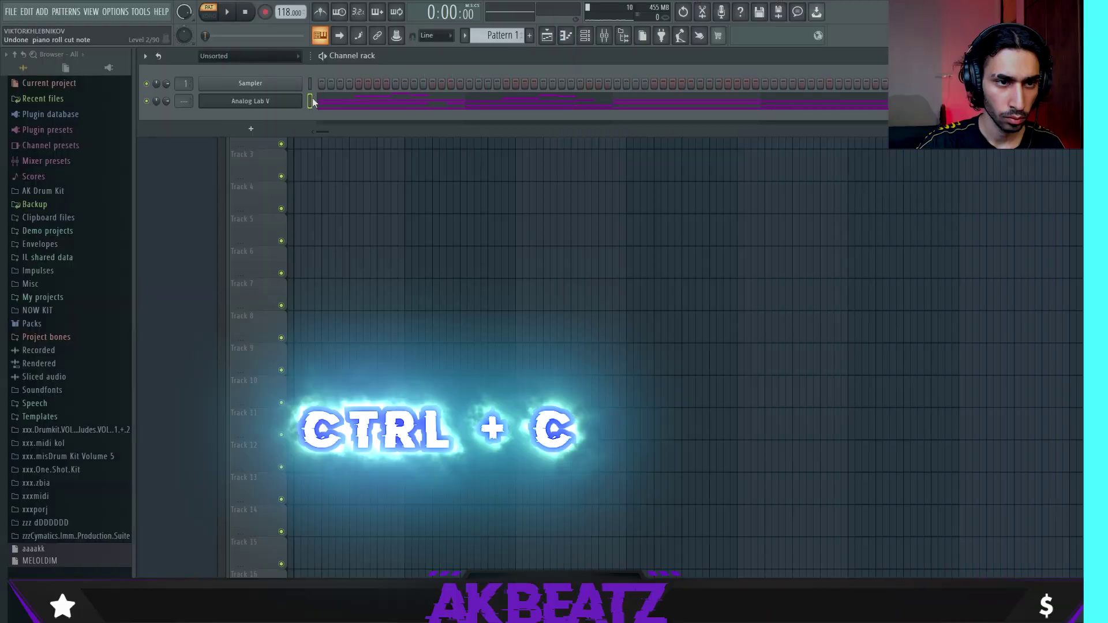
# Step: Paste the copied Analog Lab V notes into the Sampler channel
pyautogui.click(310, 83)
pyautogui.hotkey('ctrl', 'v')
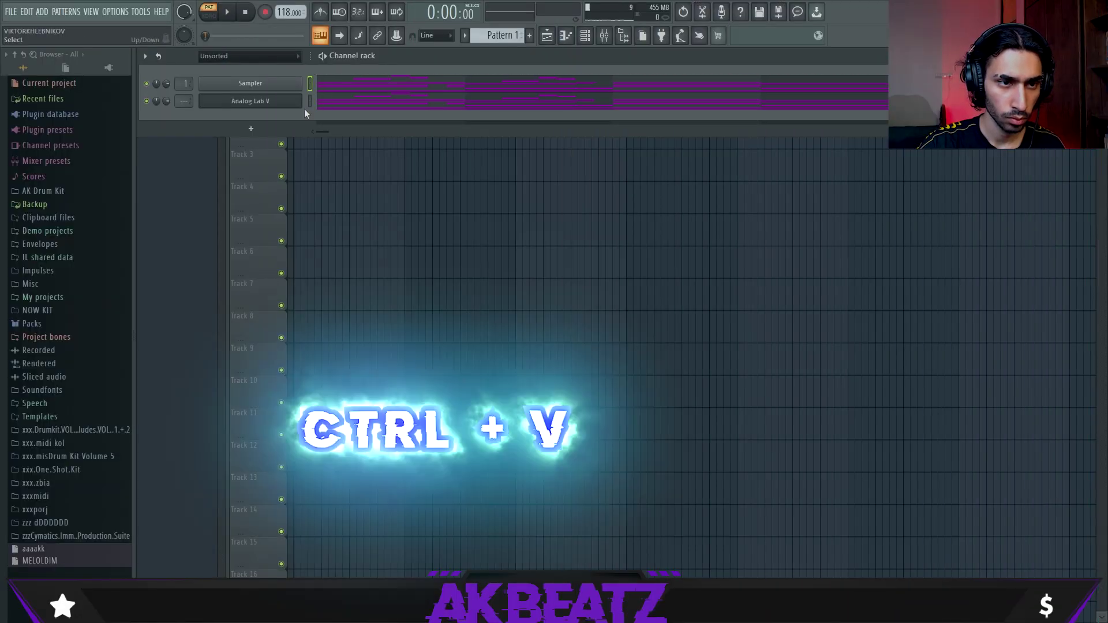
# Step: Draw a long C#5 and short A#4 and F4 notes in bar 1 of Analog Lab V and play the phrase
pyautogui.click(355, 106)
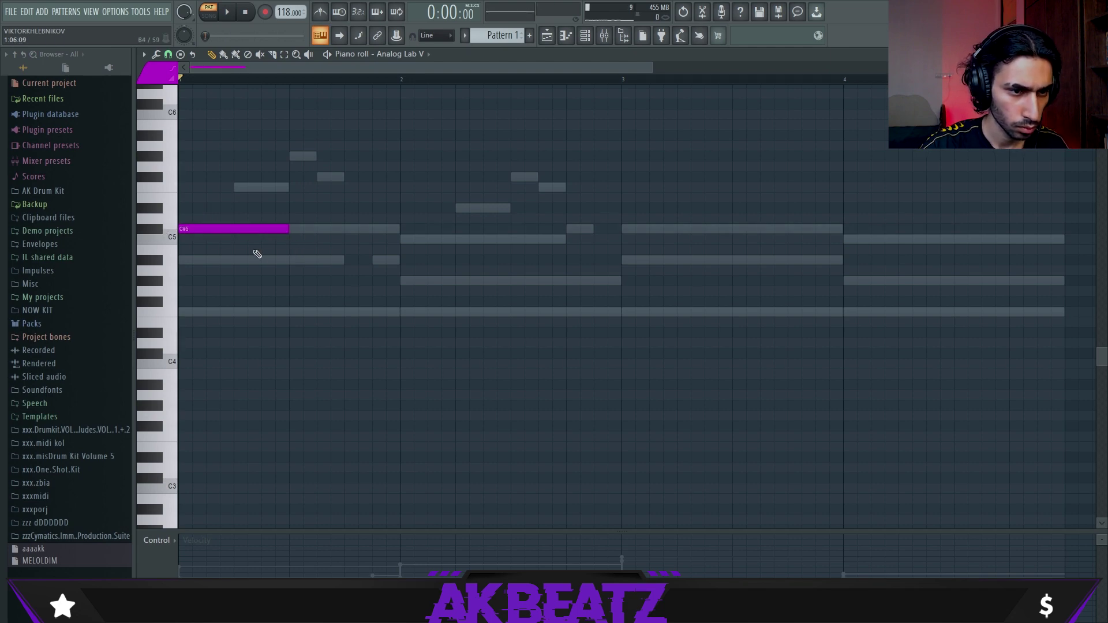
pyautogui.click(261, 260)
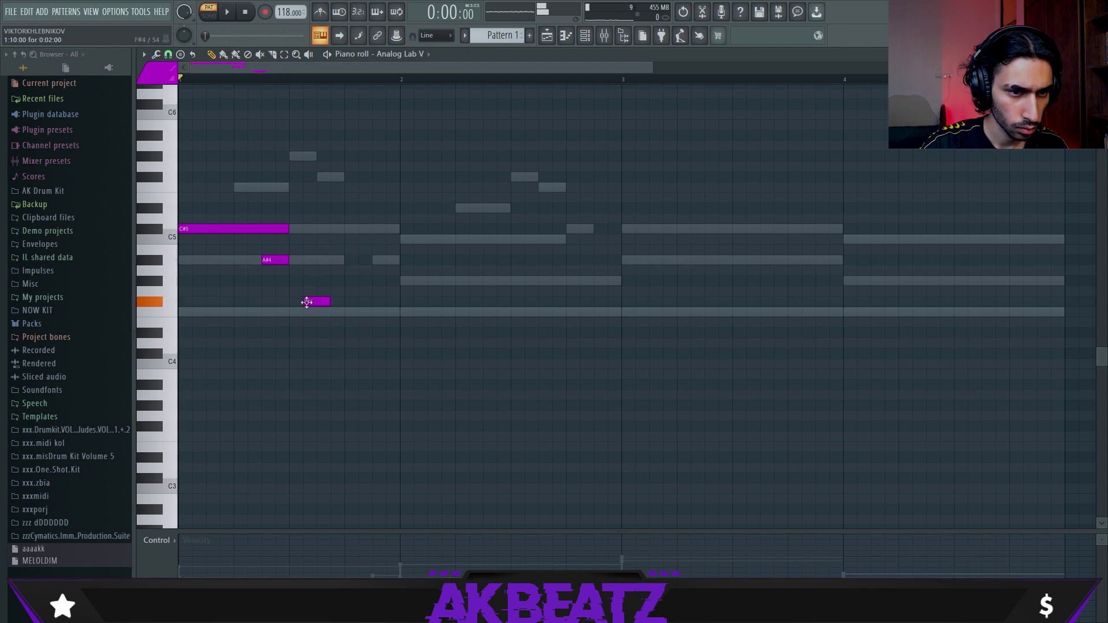
pyautogui.press('space')
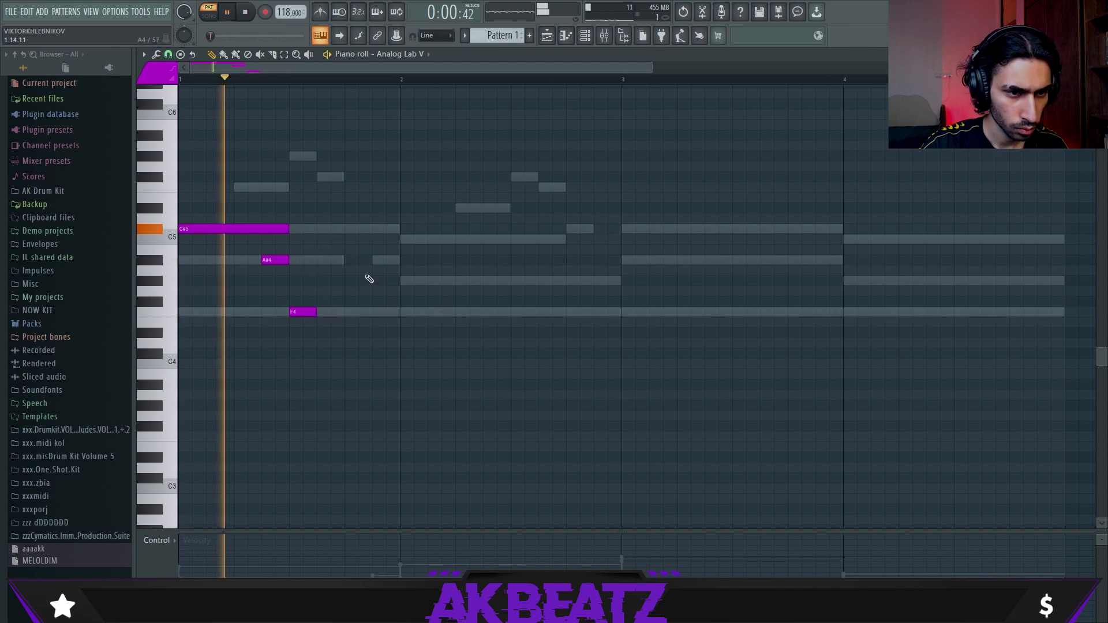
pyautogui.press('space')
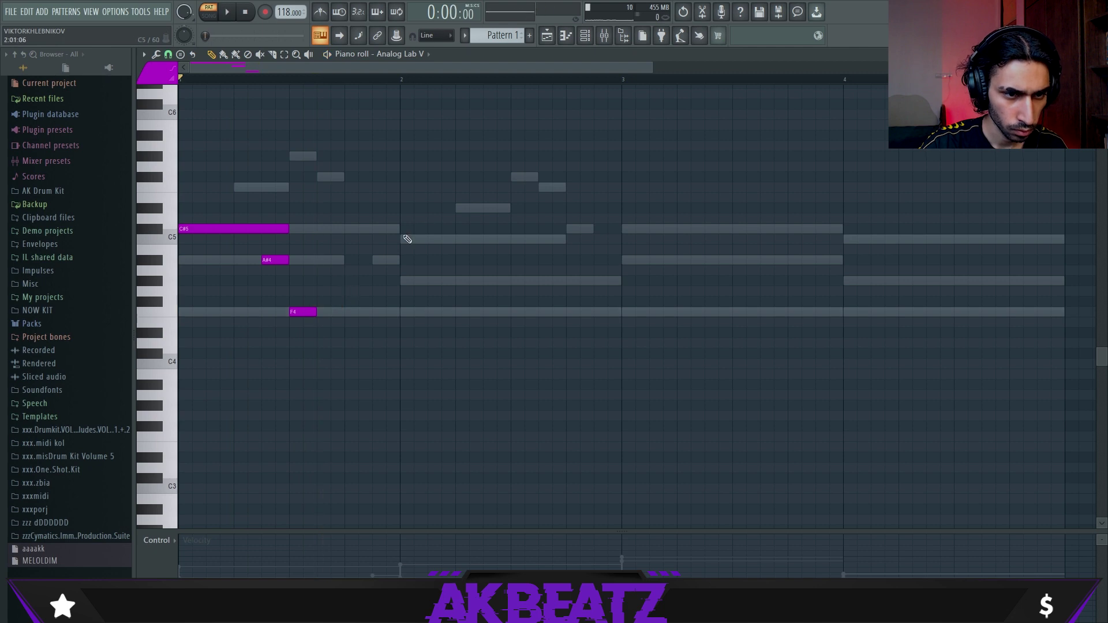
# Step: Duplicate the three-note phrase to bar 2, change its pitches to C5, G#4 and F4, and audition it
pyautogui.hotkey('ctrl', 'a')
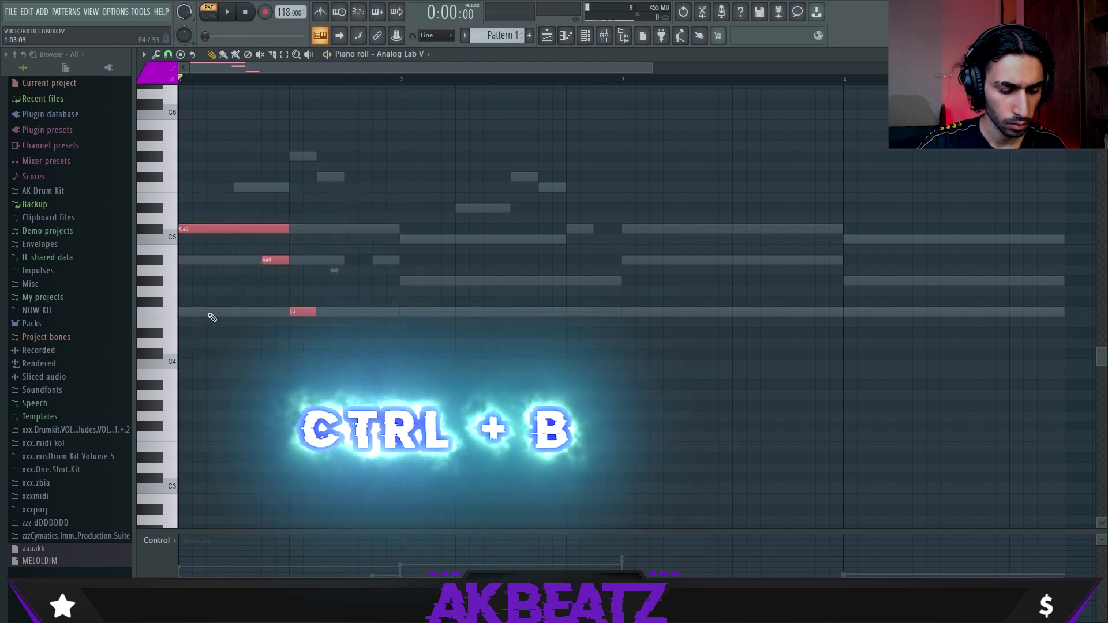
pyautogui.hotkey('ctrl', 'b')
pyautogui.moveTo(366, 232); pyautogui.dragTo(426, 243)
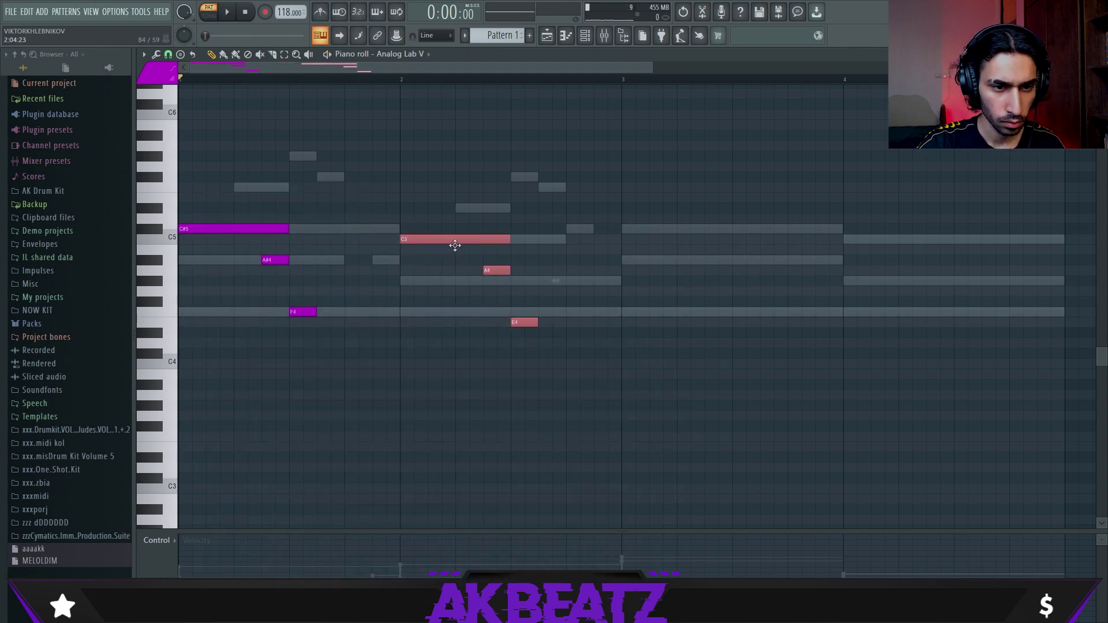
pyautogui.keyDown('ctrl'); pyautogui.click(481, 207); pyautogui.keyUp('ctrl')
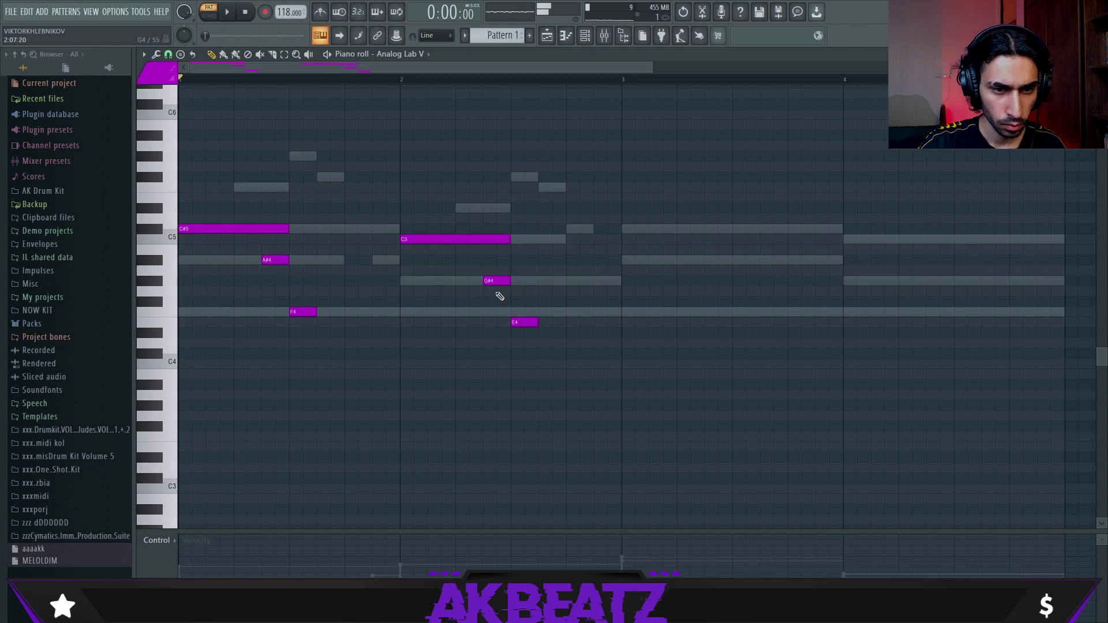
pyautogui.press('space')
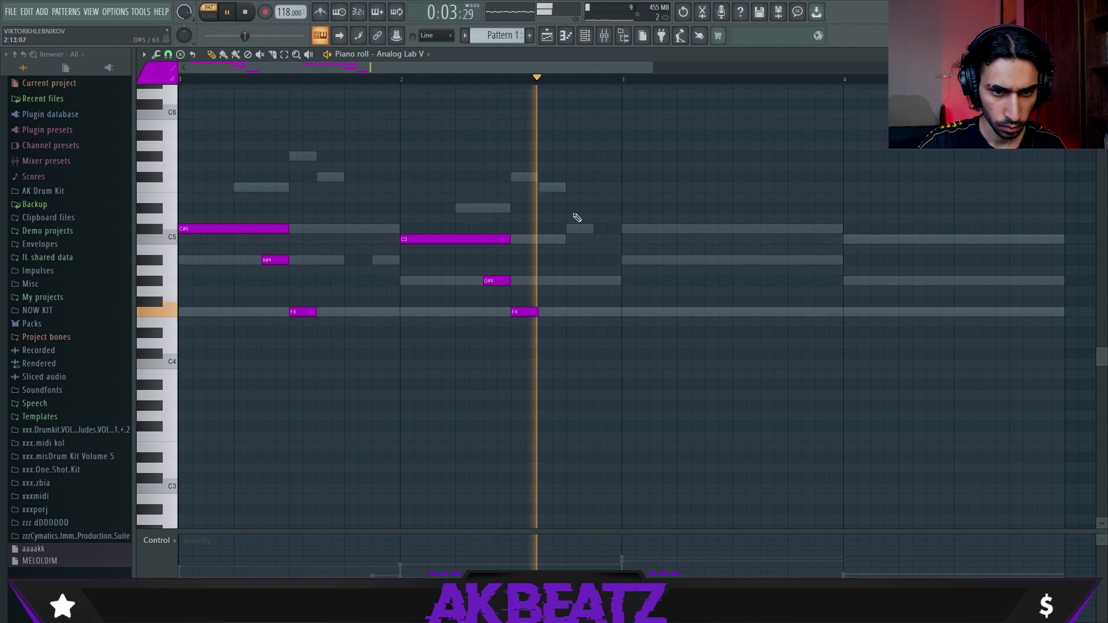
pyautogui.press('space')
pyautogui.press('space')
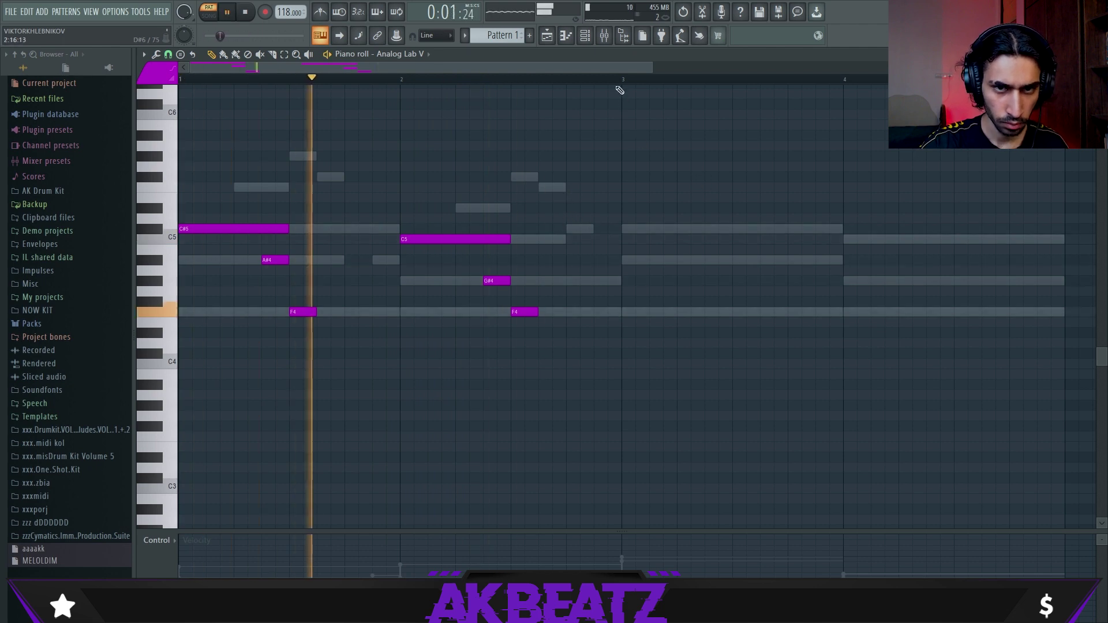
# Step: Duplicate the two-bar phrase into bars 3 and 4 and play the four-bar result
pyautogui.hotkey('ctrl', 'a')
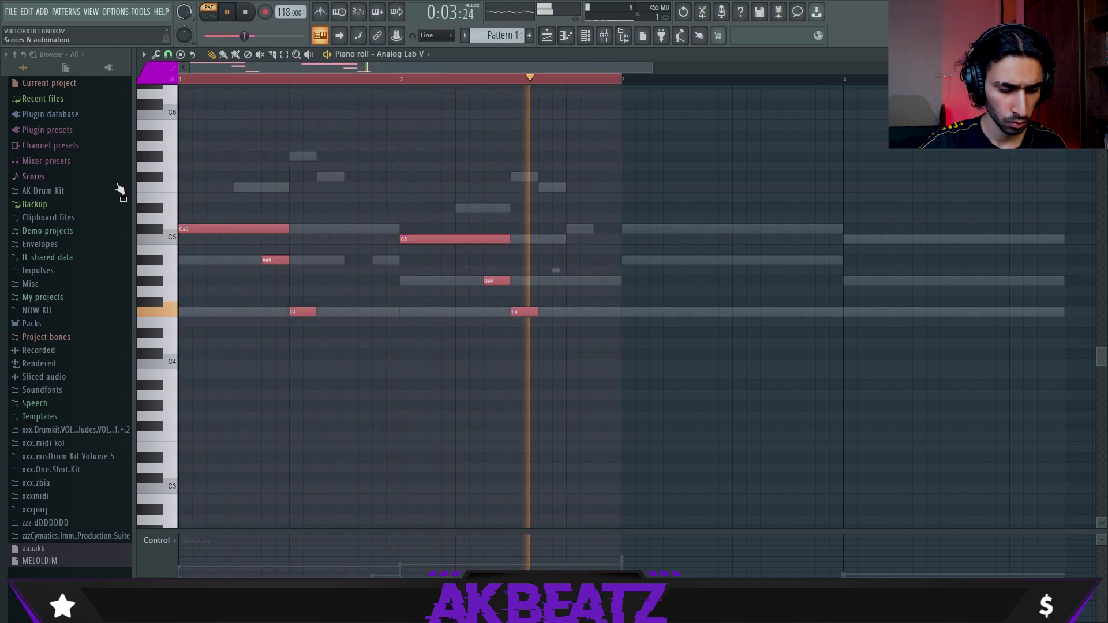
pyautogui.hotkey('ctrl', 'b')
pyautogui.press('space')
pyautogui.keyDown('ctrl'); pyautogui.click(623, 80); pyautogui.keyUp('ctrl')
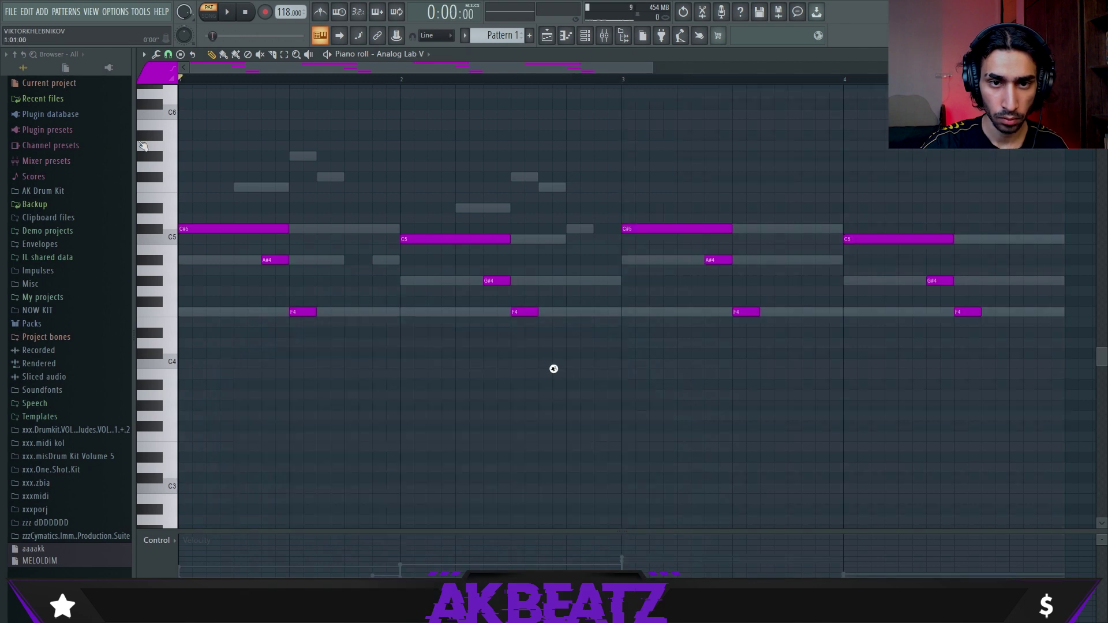
pyautogui.press('space')
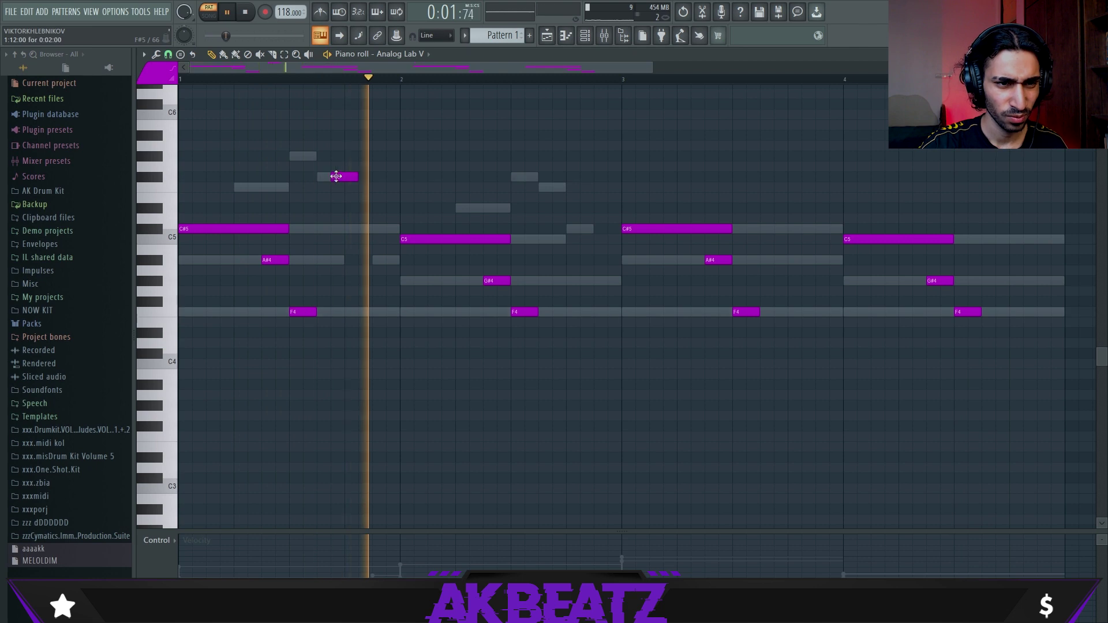
# Step: Duplicate the whole four-bar phrase and align the copy with the start of bar 5
pyautogui.hotkey('ctrl', 'a')
pyautogui.hotkey('ctrl', 'b')
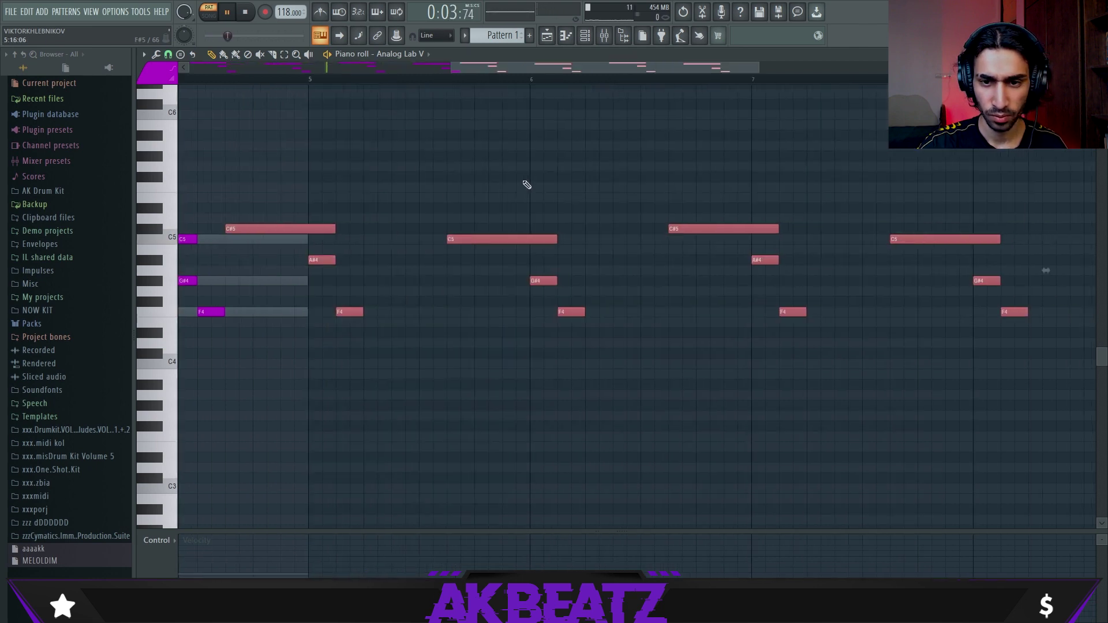
pyautogui.moveTo(290, 229); pyautogui.dragTo(373, 230)
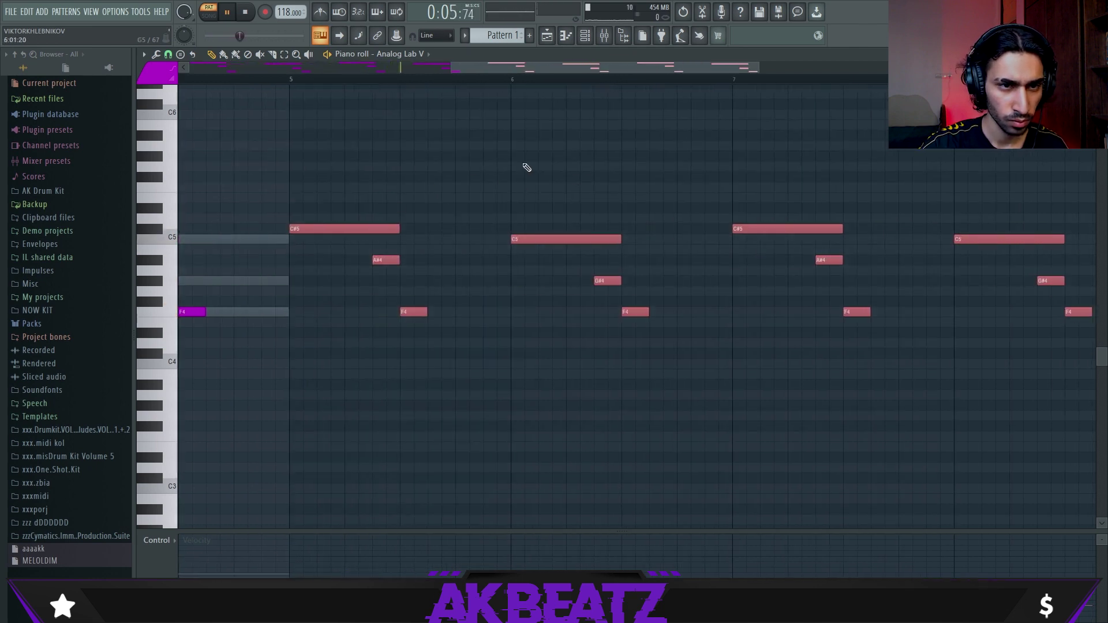
# Step: Add a short F5 note after the F4 in bar 5 and play it back
pyautogui.moveTo(446, 70); pyautogui.dragTo(397, 70)
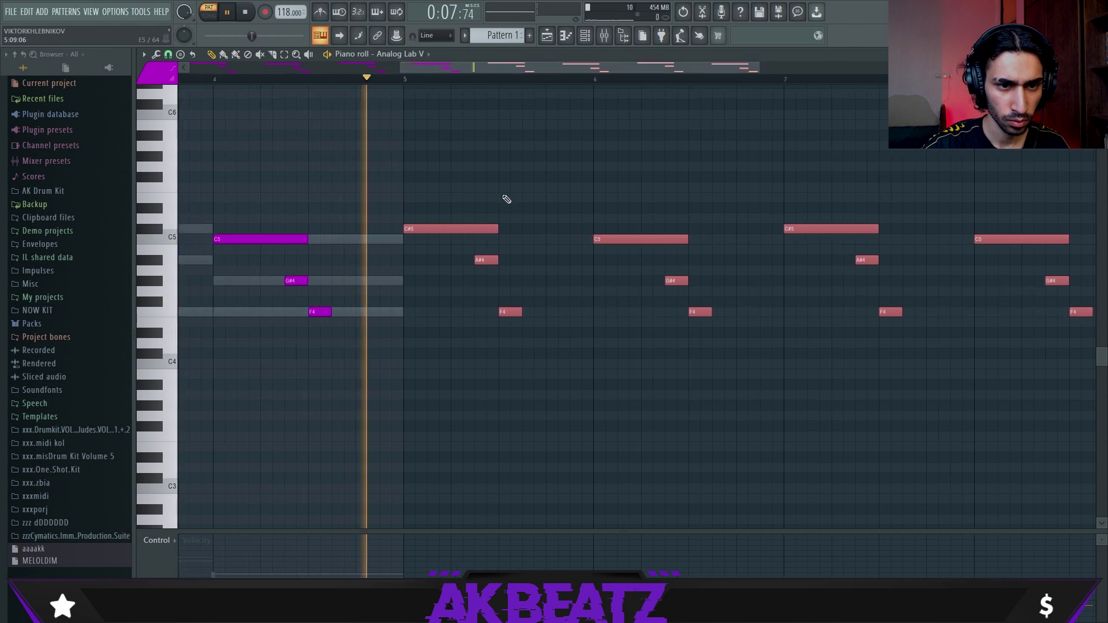
pyautogui.press('space')
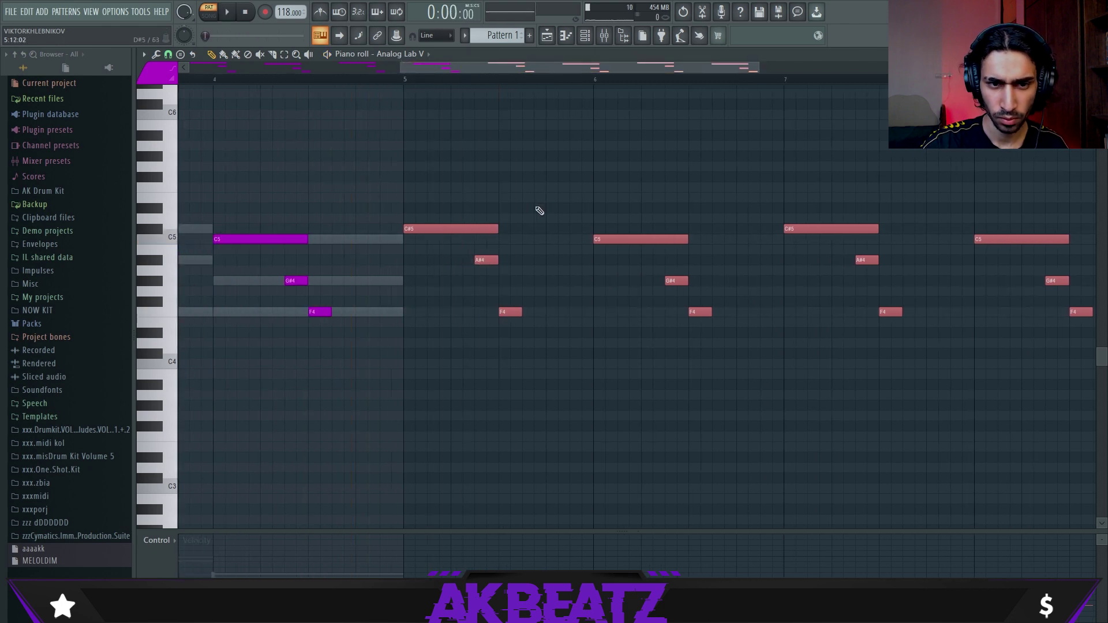
pyautogui.click(534, 207)
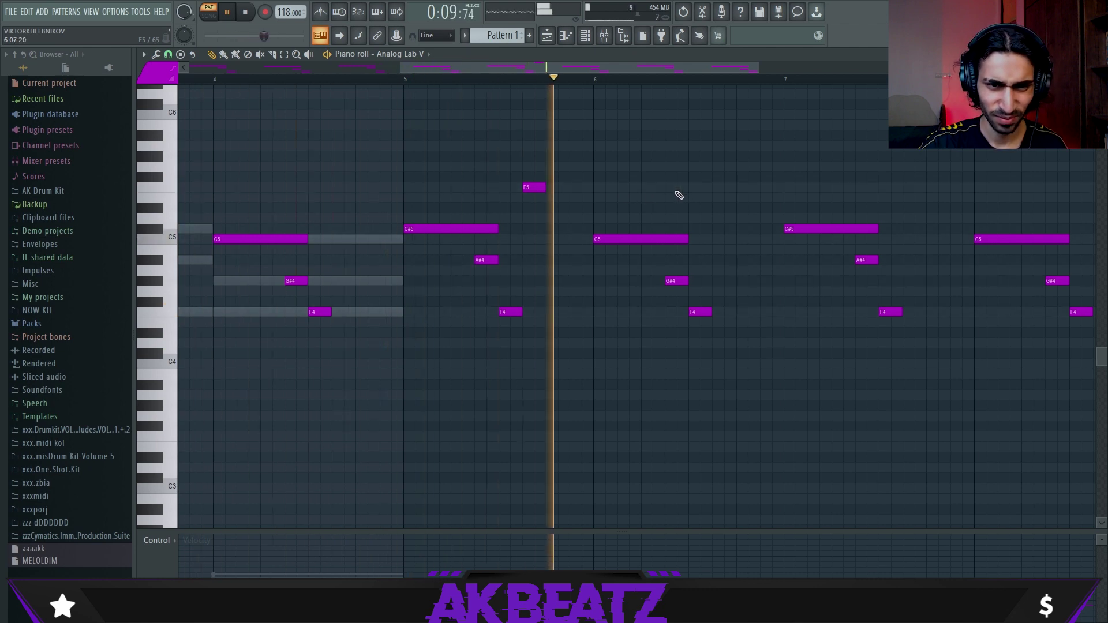
# Step: While looping from just before bar 5, add a short D#5 near the end of bar 6 and F5 and G#5 ending bar 7
pyautogui.press('space')
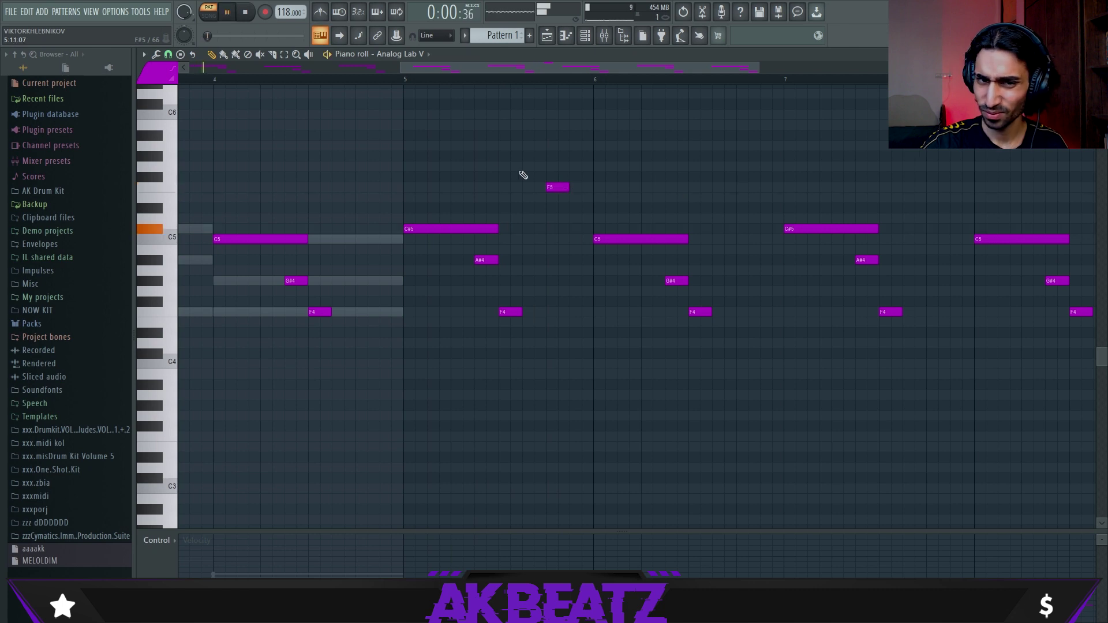
pyautogui.click(372, 81)
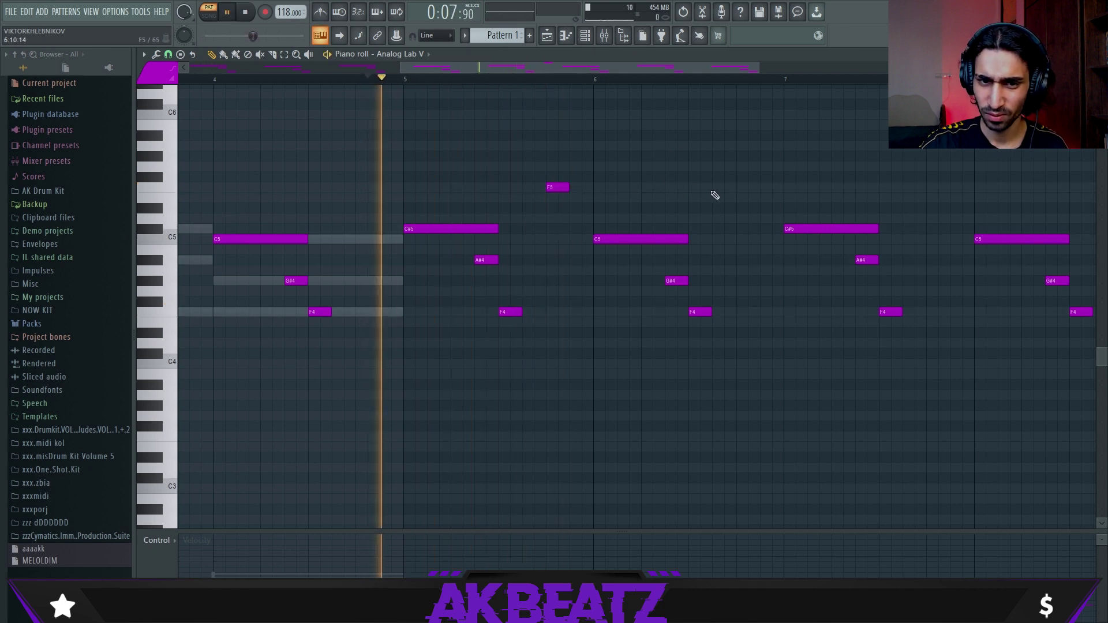
pyautogui.click(739, 208)
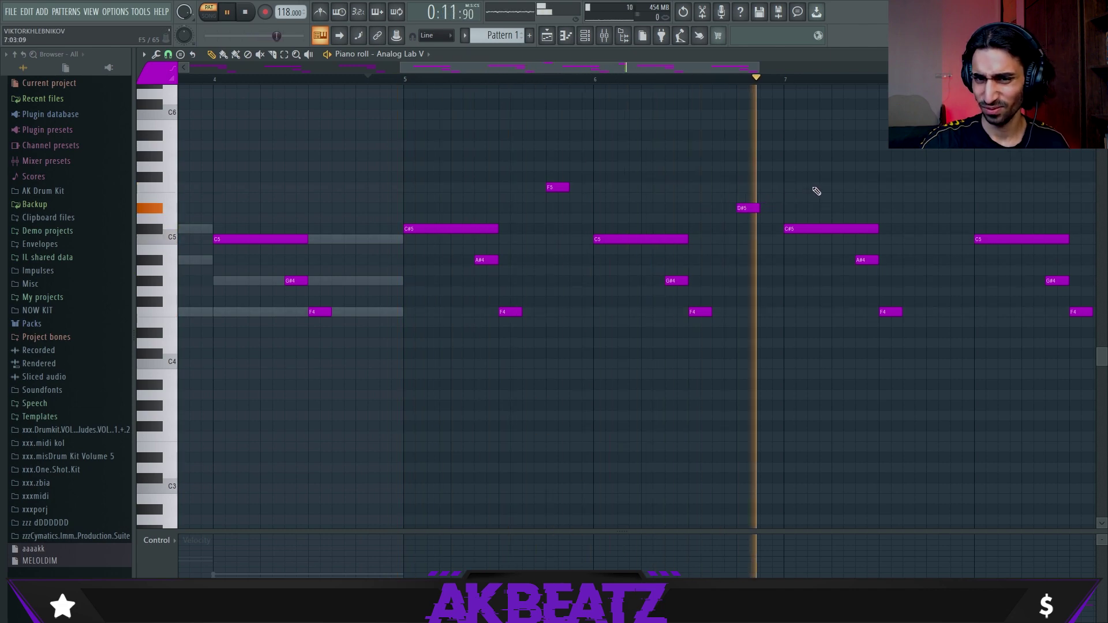
pyautogui.click(929, 187)
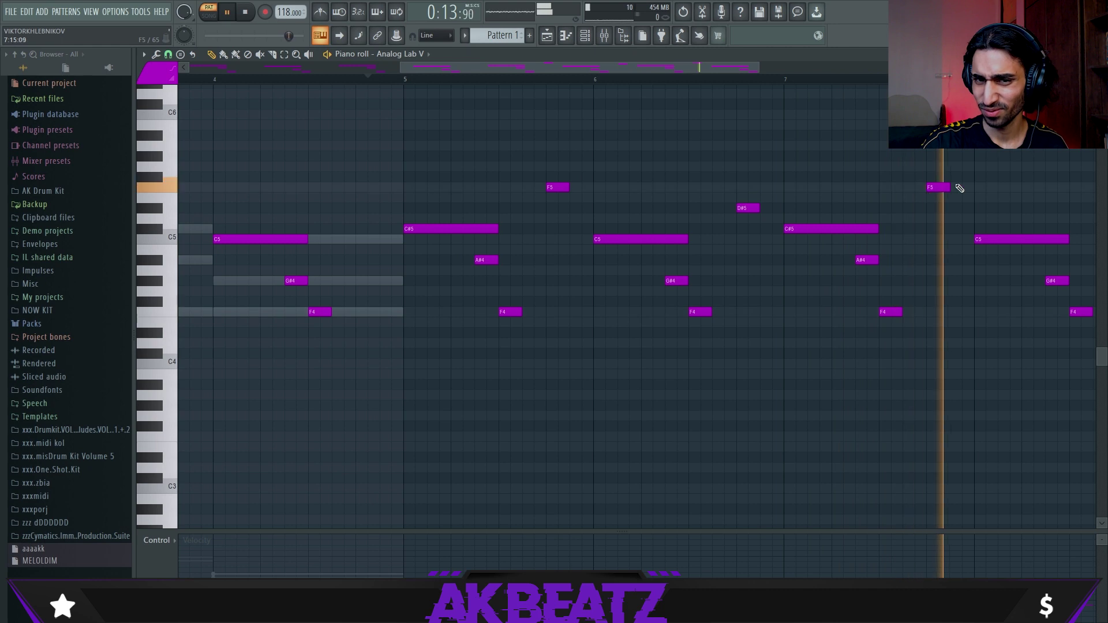
pyautogui.press('space')
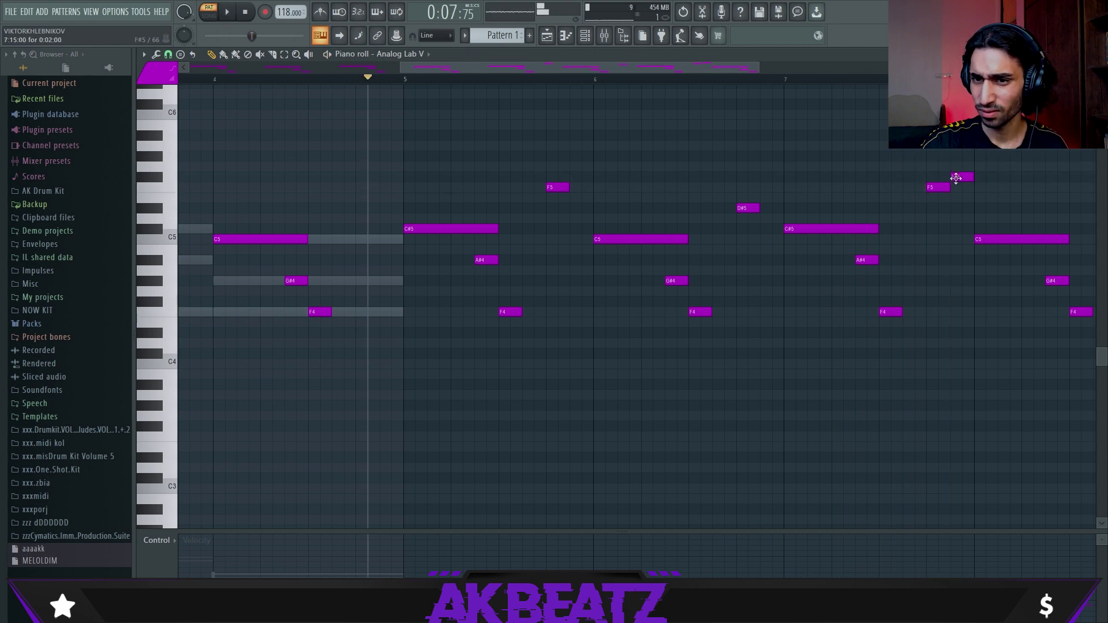
pyautogui.press('space')
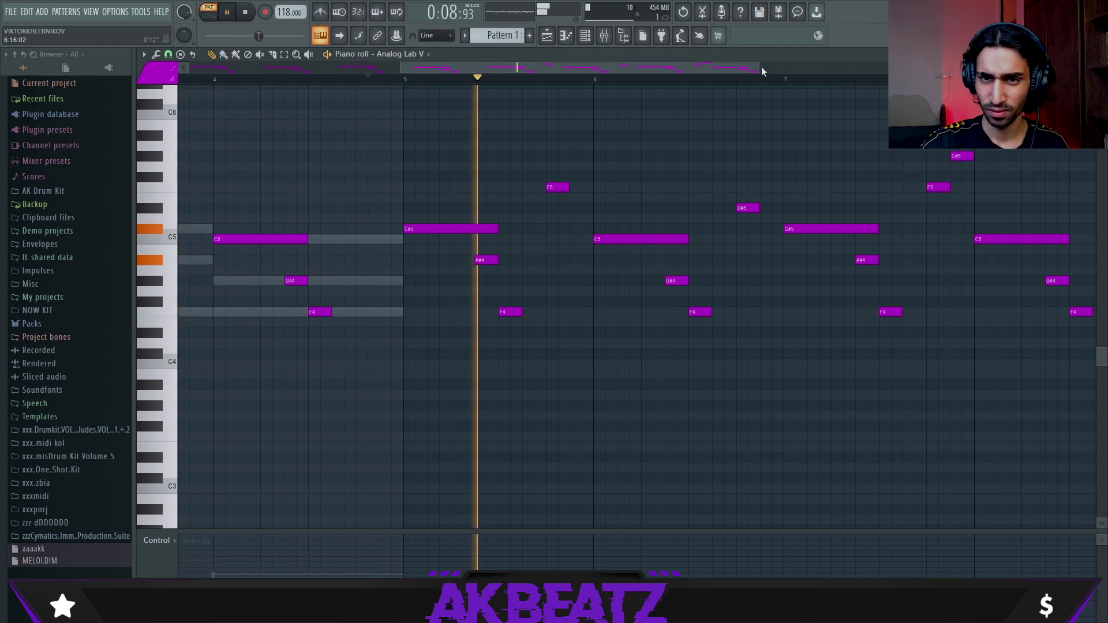
# Step: Finish bar 8 of the melody with a short D#5 followed by a short F5
pyautogui.moveTo(759, 67); pyautogui.dragTo(804, 75)
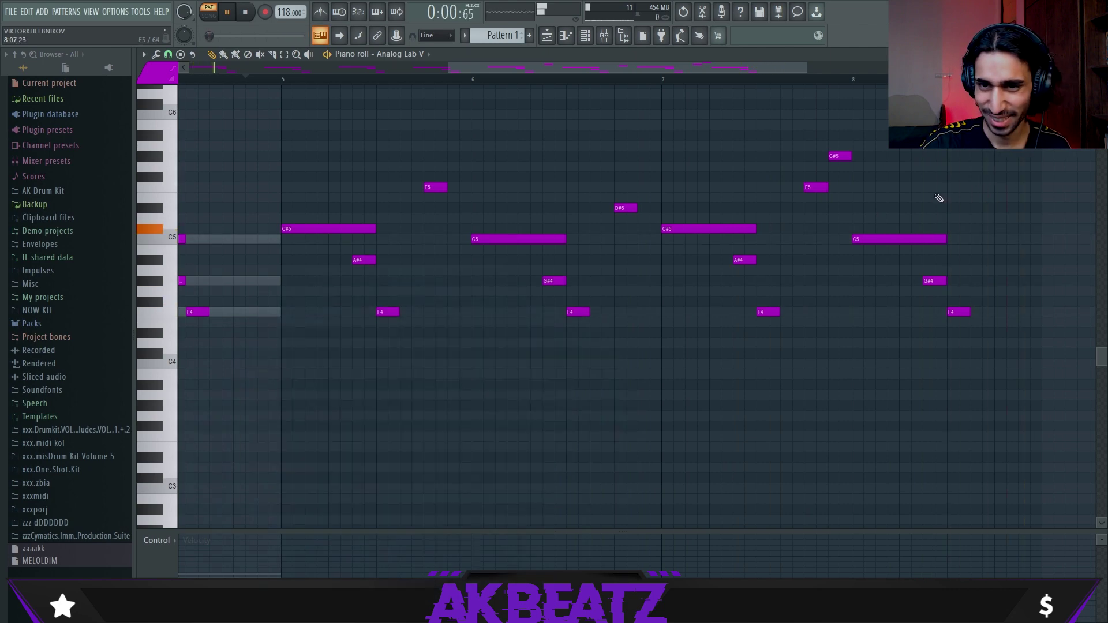
pyautogui.click(998, 207)
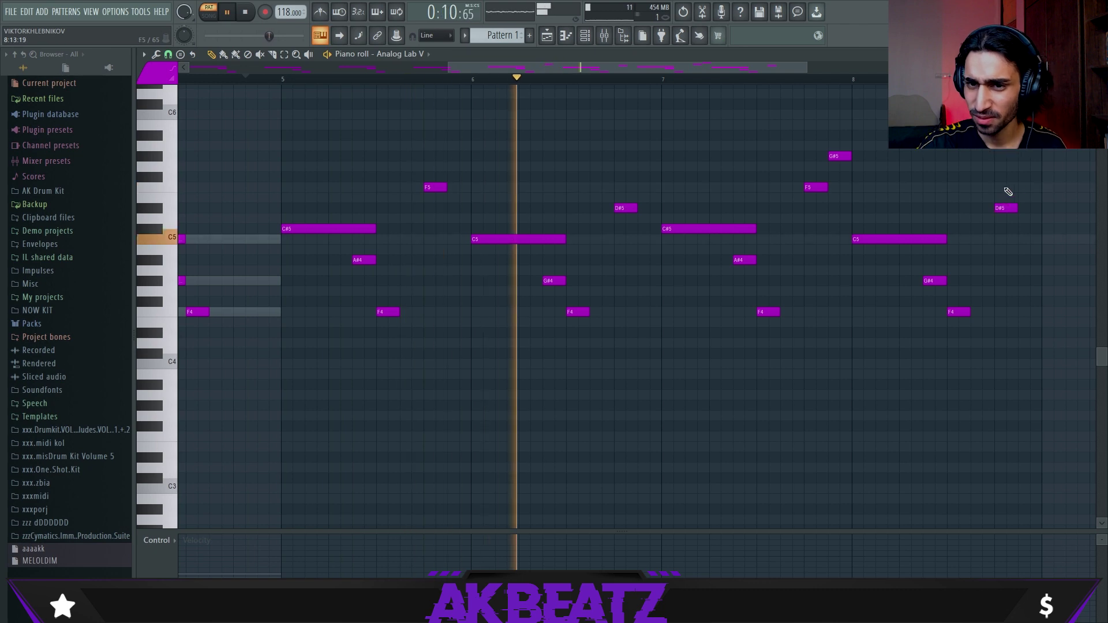
pyautogui.click(1030, 177)
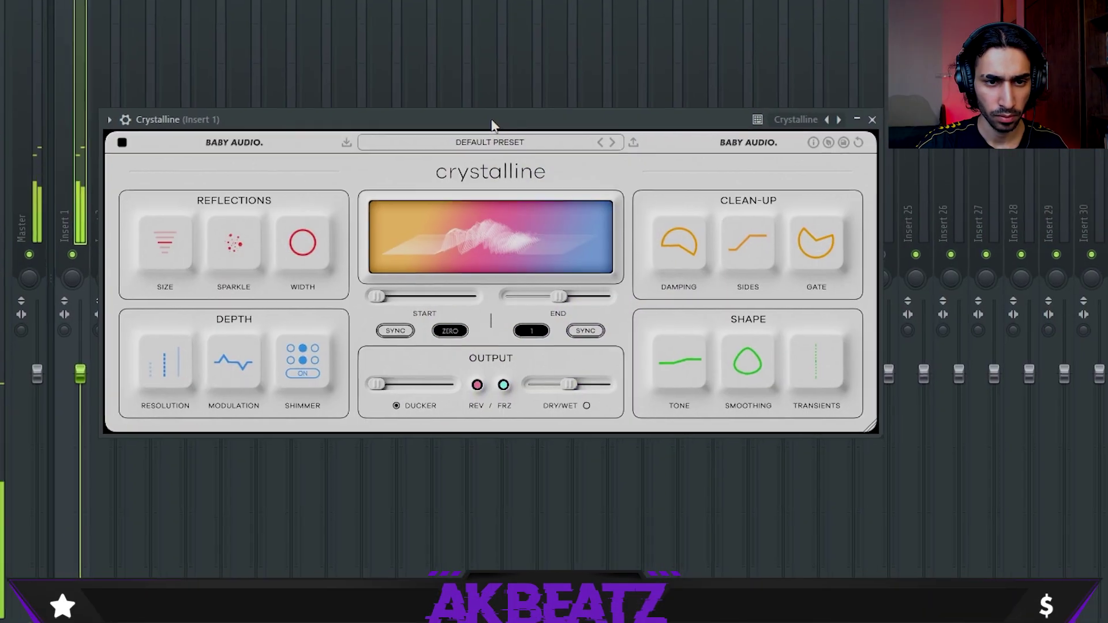
# Step: Audition Crystalline's reverb presets on Insert 1 one after another, from 01 BASIC PLATE to beyond 09 DR KICK NONLIN 02
pyautogui.click(612, 142)
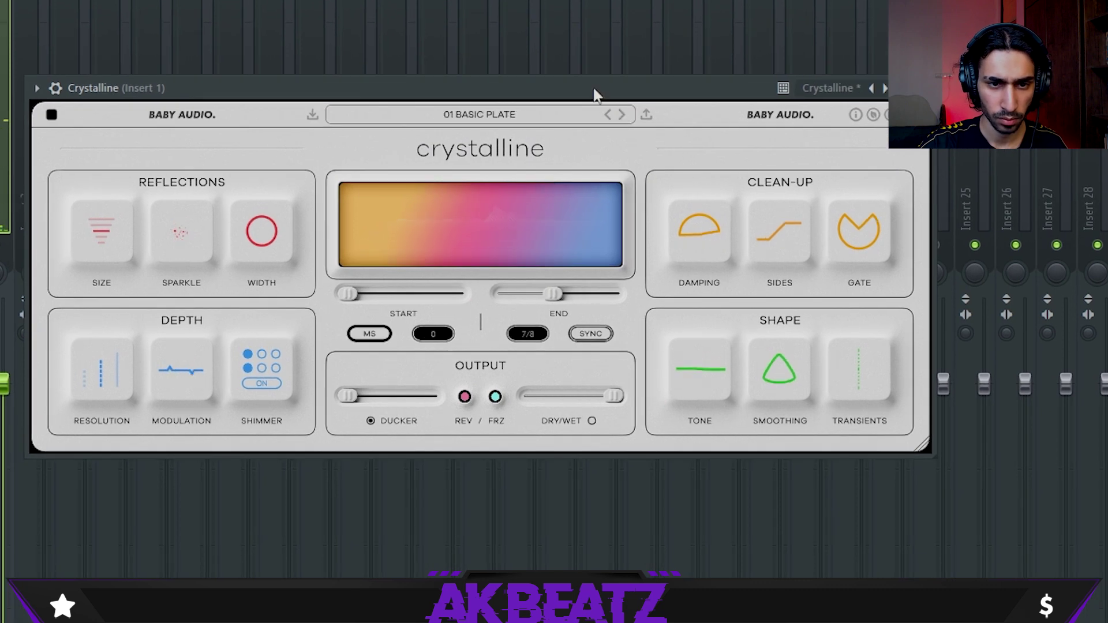
pyautogui.moveTo(594, 89); pyautogui.dragTo(596, 79)
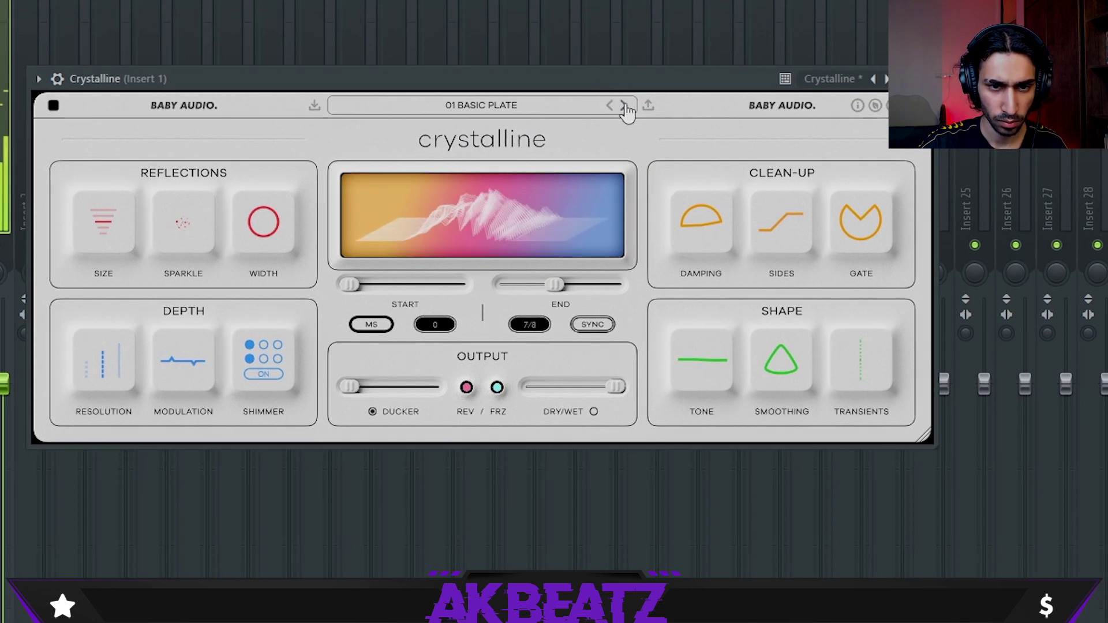
pyautogui.click(624, 106)
pyautogui.moveTo(580, 87); pyautogui.dragTo(583, 78)
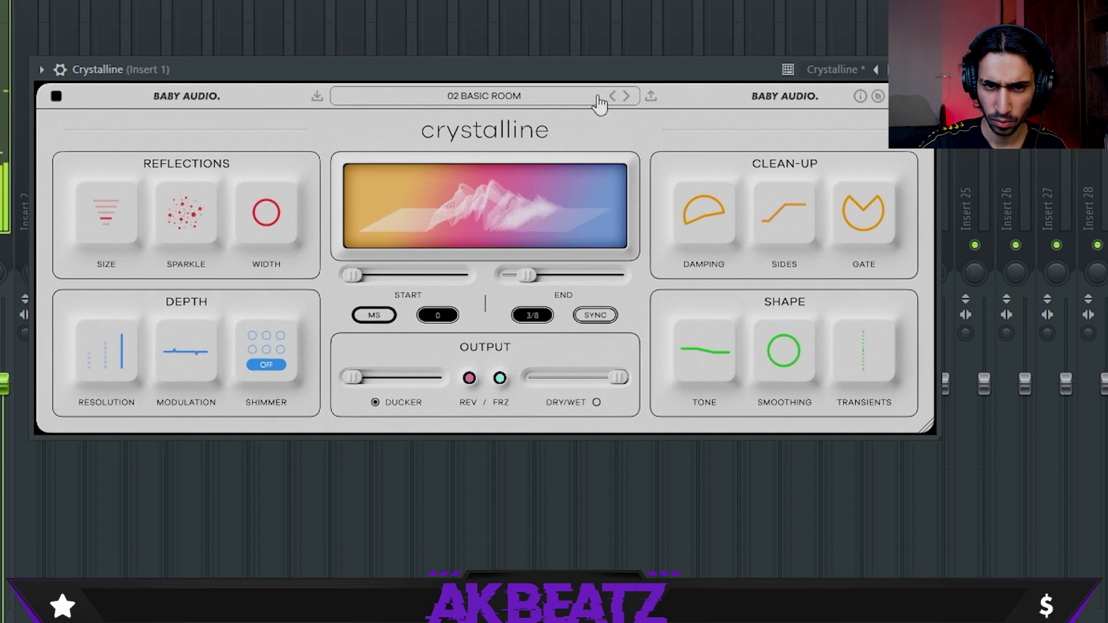
pyautogui.click(626, 97)
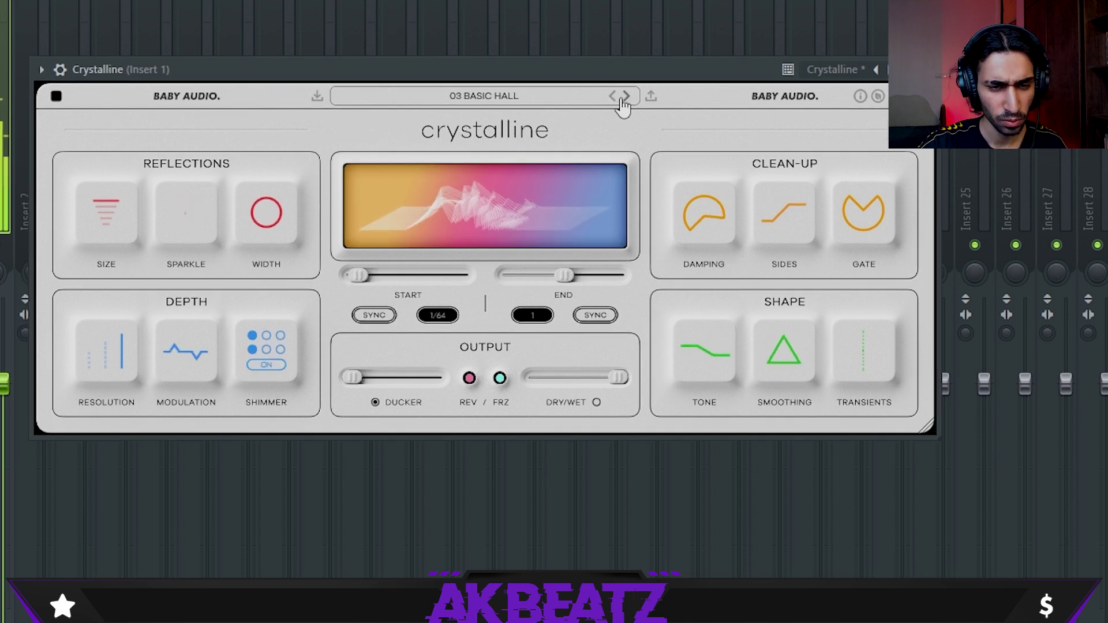
pyautogui.click(625, 97)
pyautogui.click(626, 97)
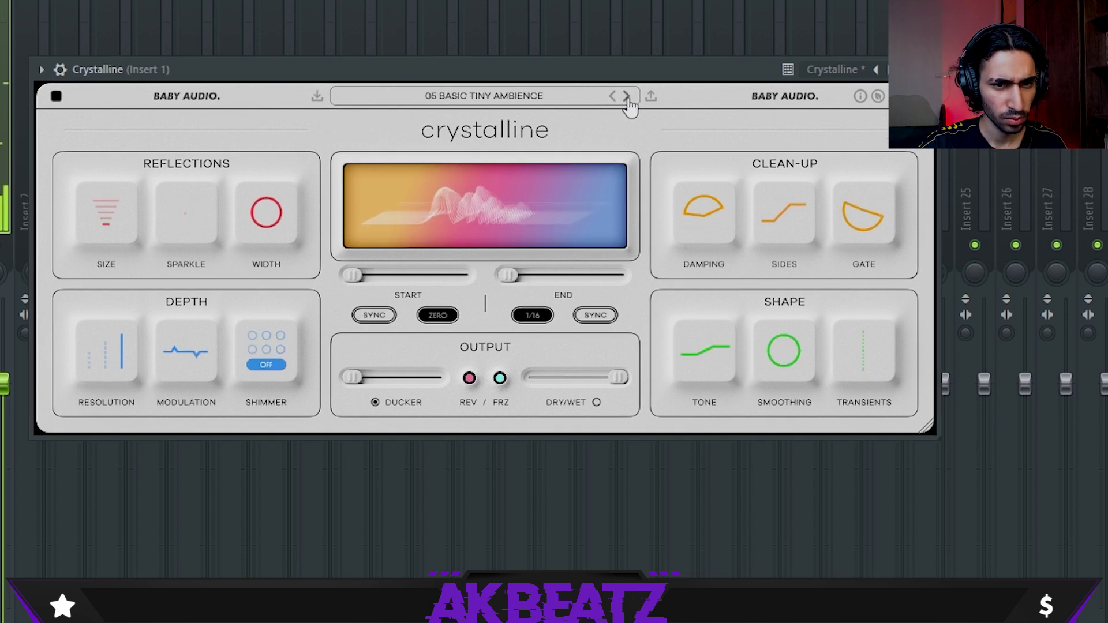
pyautogui.click(626, 97)
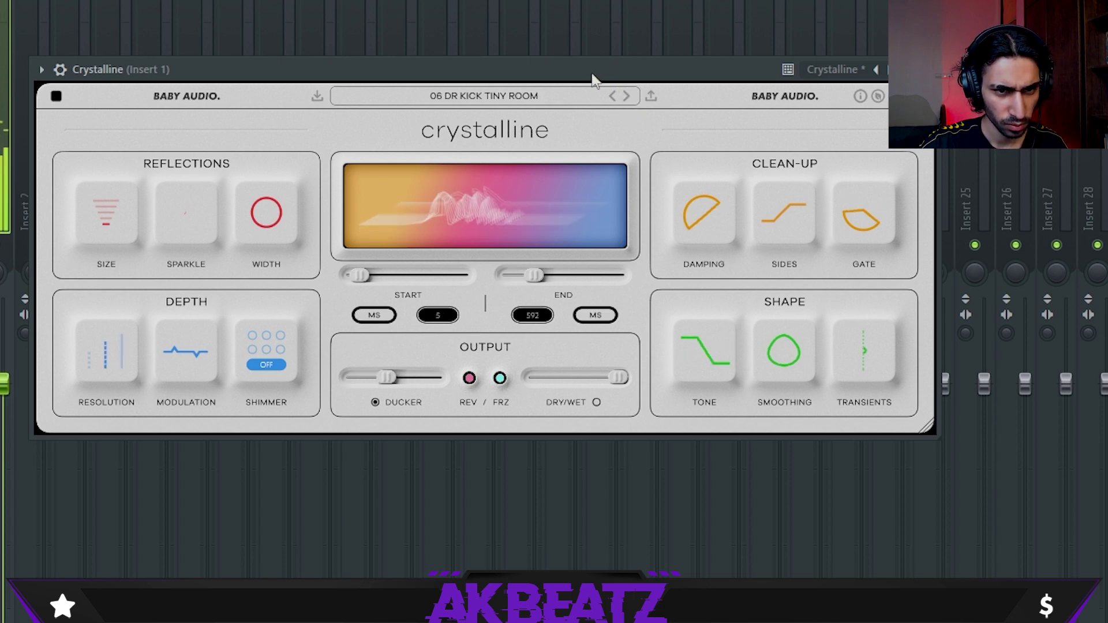
pyautogui.click(627, 97)
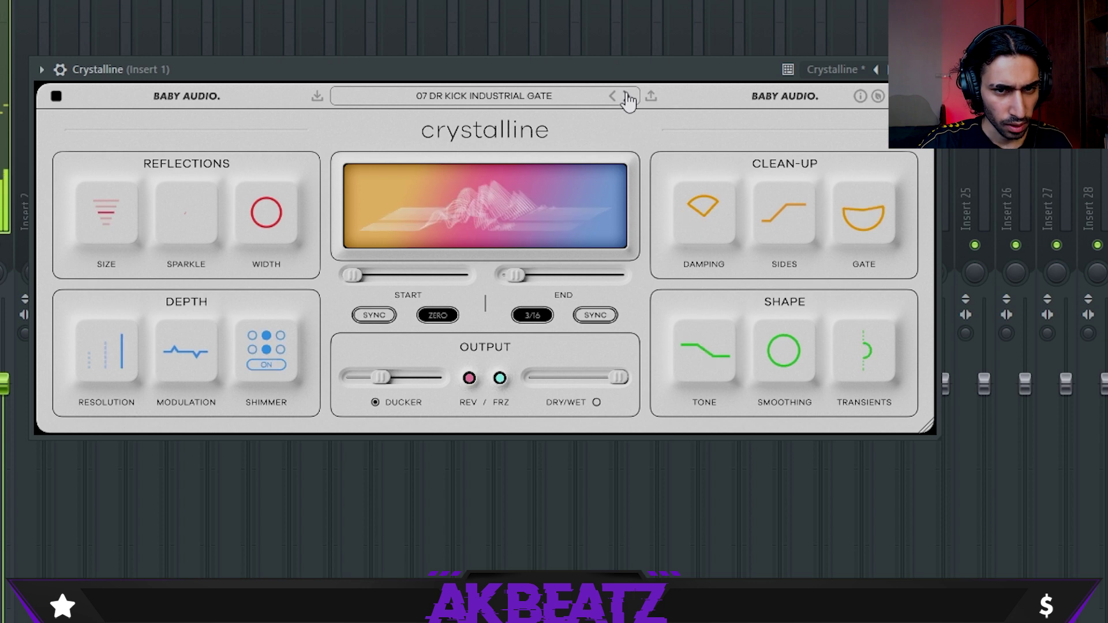
pyautogui.click(626, 97)
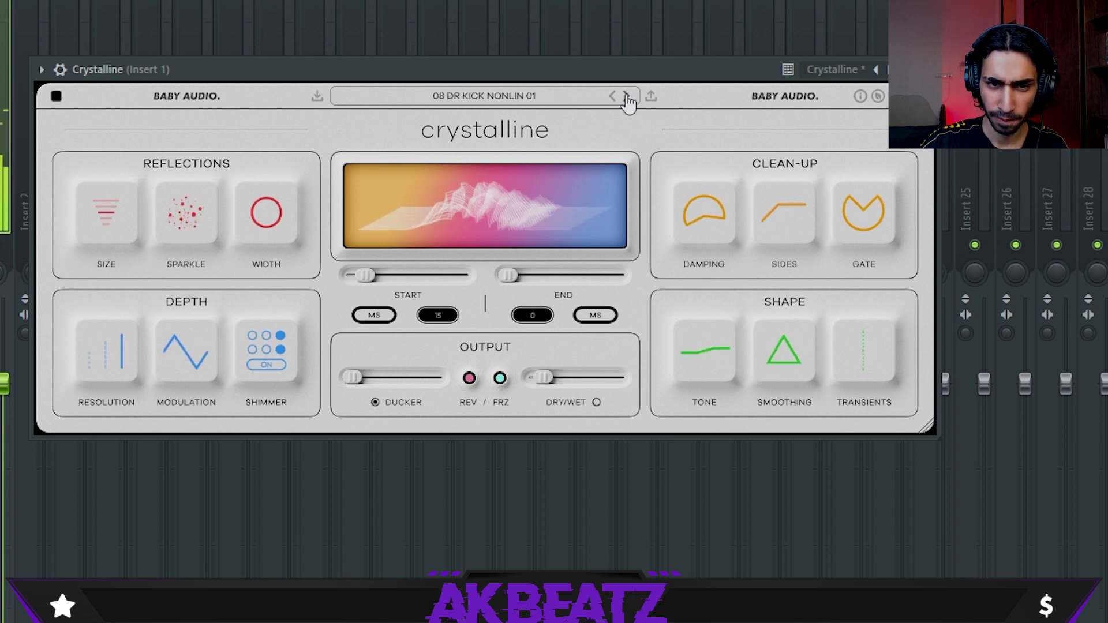
pyautogui.click(626, 97)
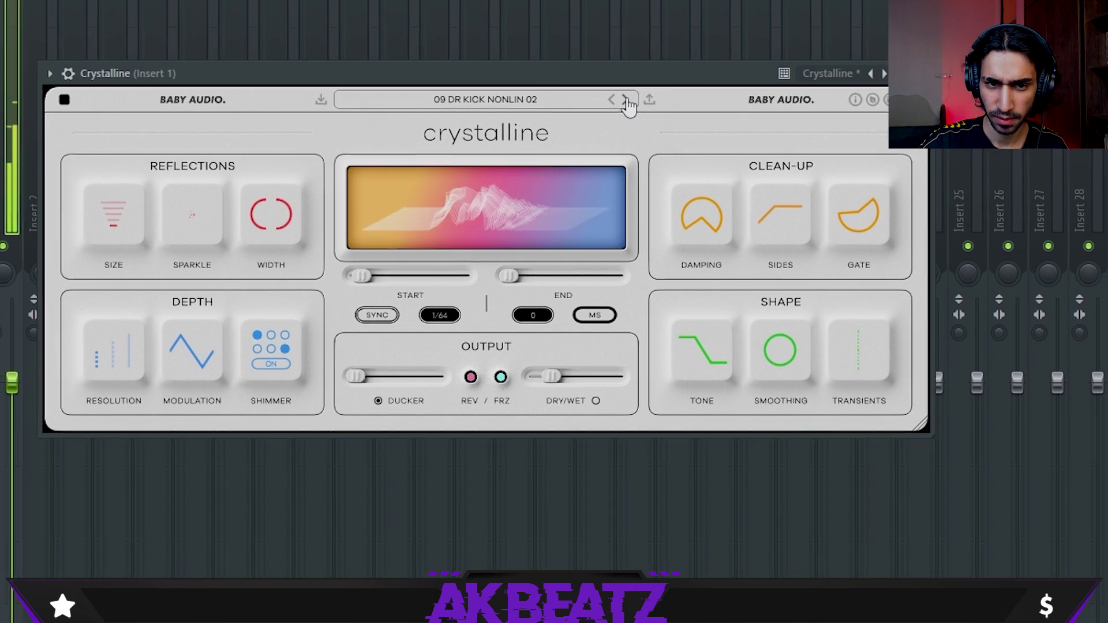
pyautogui.click(626, 97)
pyautogui.click(626, 97)
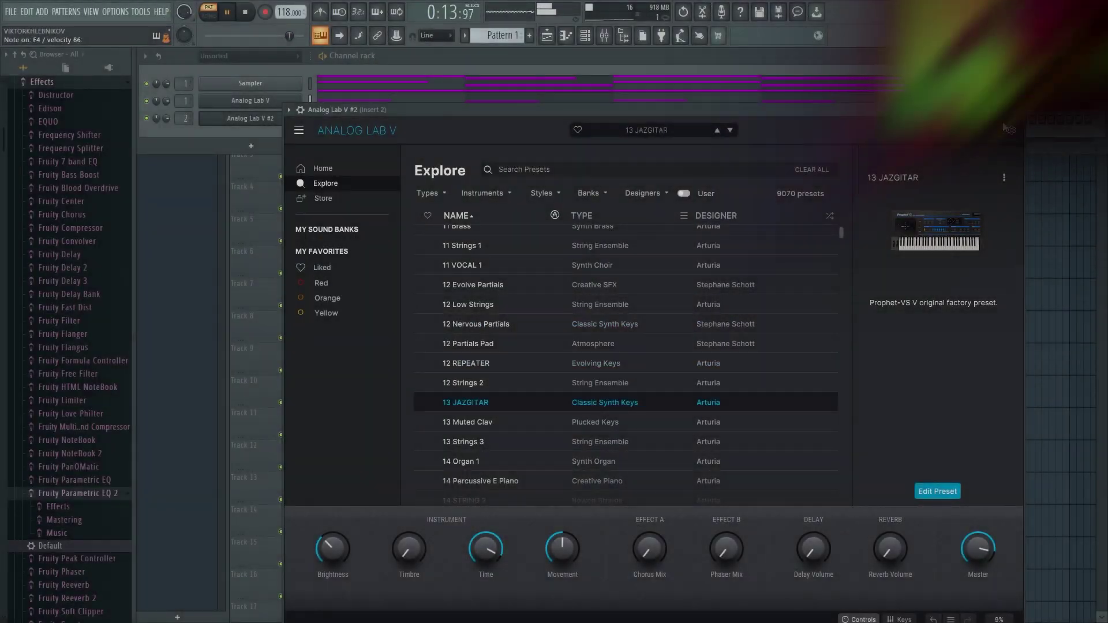
# Step: Open the Analog Lab V #2 channel in the piano roll and place short consecutive F4, A#4, C#5 and A#4 notes from bar 1
pyautogui.click(1018, 110)
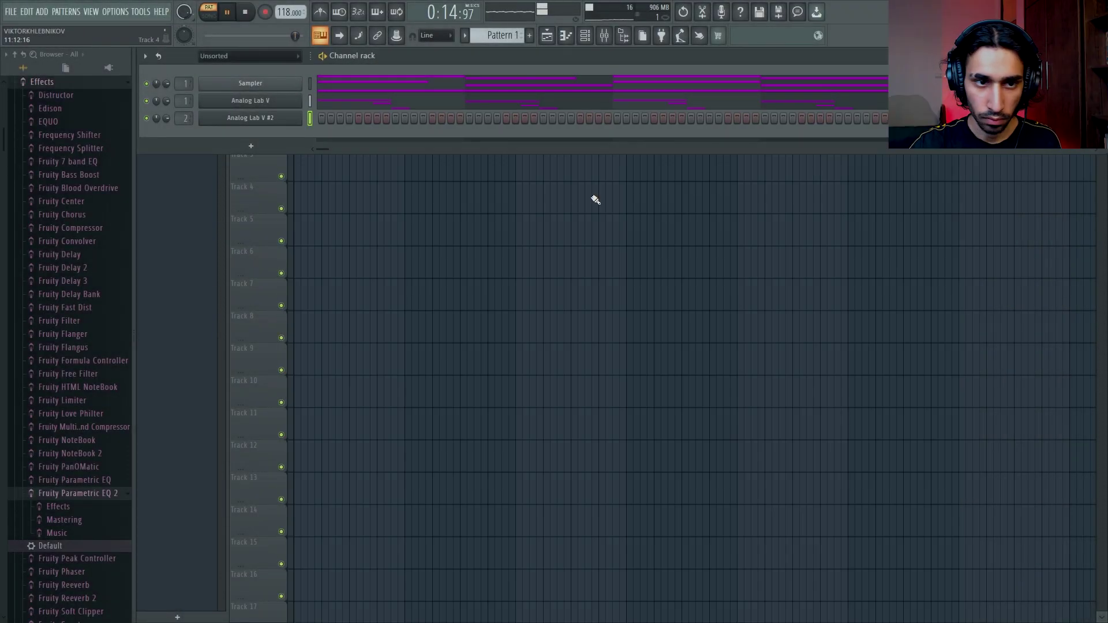
pyautogui.rightClick(272, 121)
pyautogui.click(321, 116)
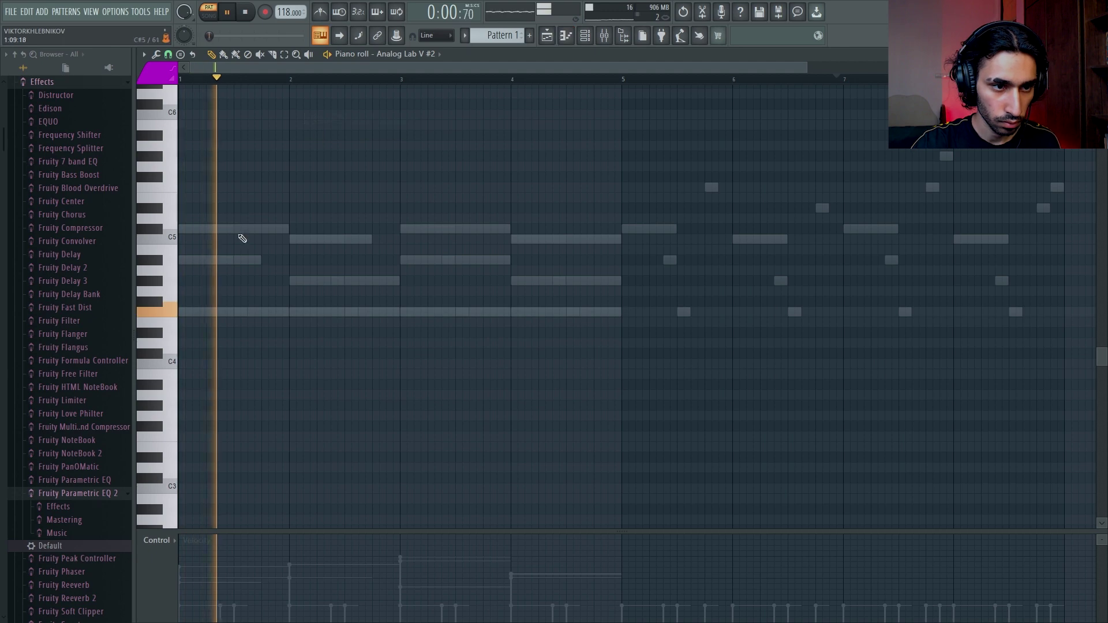
pyautogui.click(185, 312)
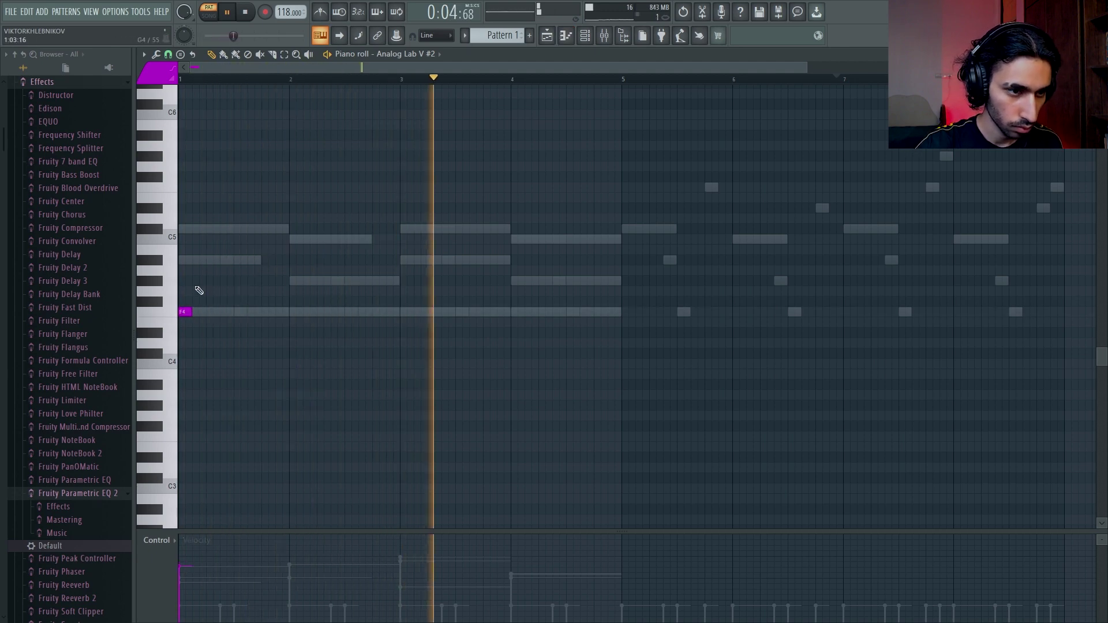
pyautogui.click(195, 259)
pyautogui.click(208, 228)
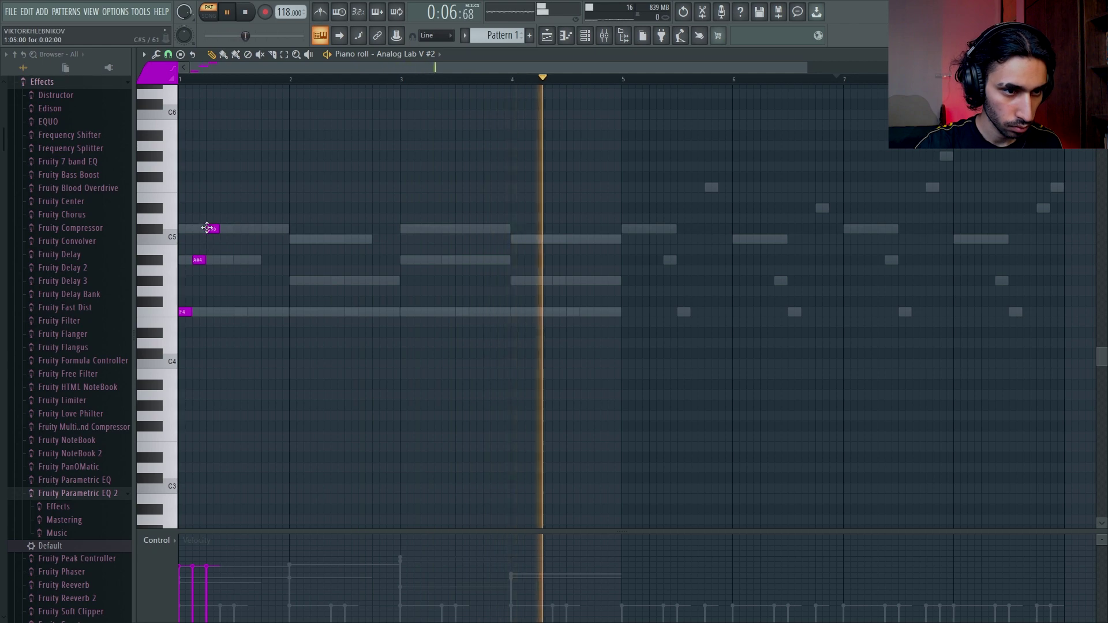
pyautogui.click(225, 261)
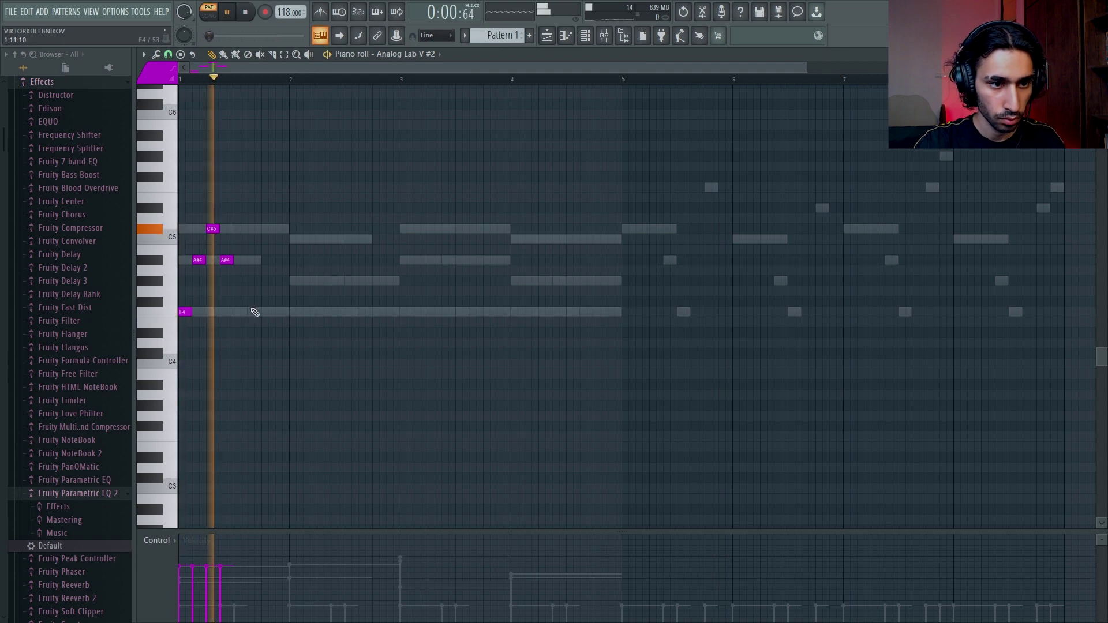
# Step: Continue the bar 1 arpeggio with short F4, A#4 and C#5 notes over the ghost chord
pyautogui.press('space')
pyautogui.click(254, 261)
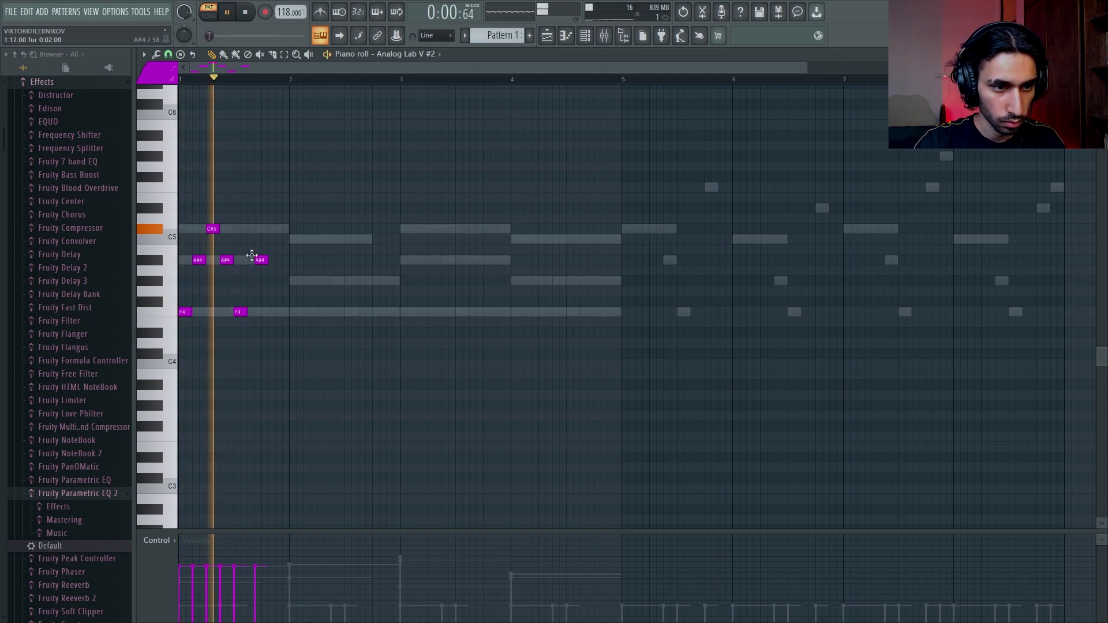
pyautogui.click(267, 229)
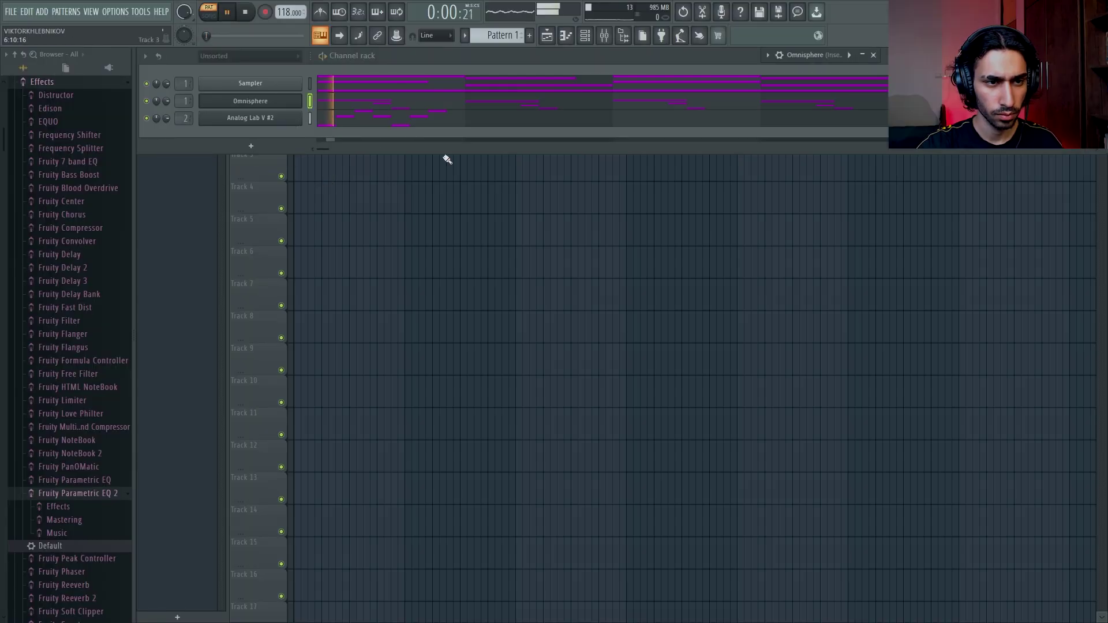
# Step: Review the Omnisphere channel's melody notes and audition its Nineties Keyz Vibe Wet patch
pyautogui.click(339, 103)
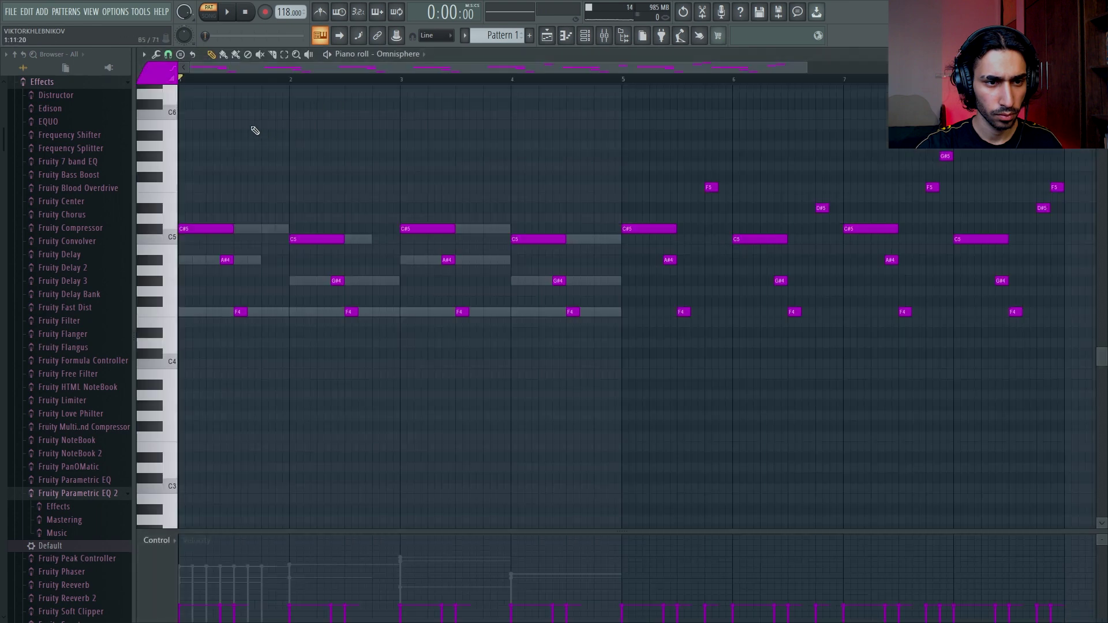
pyautogui.press('Escape')
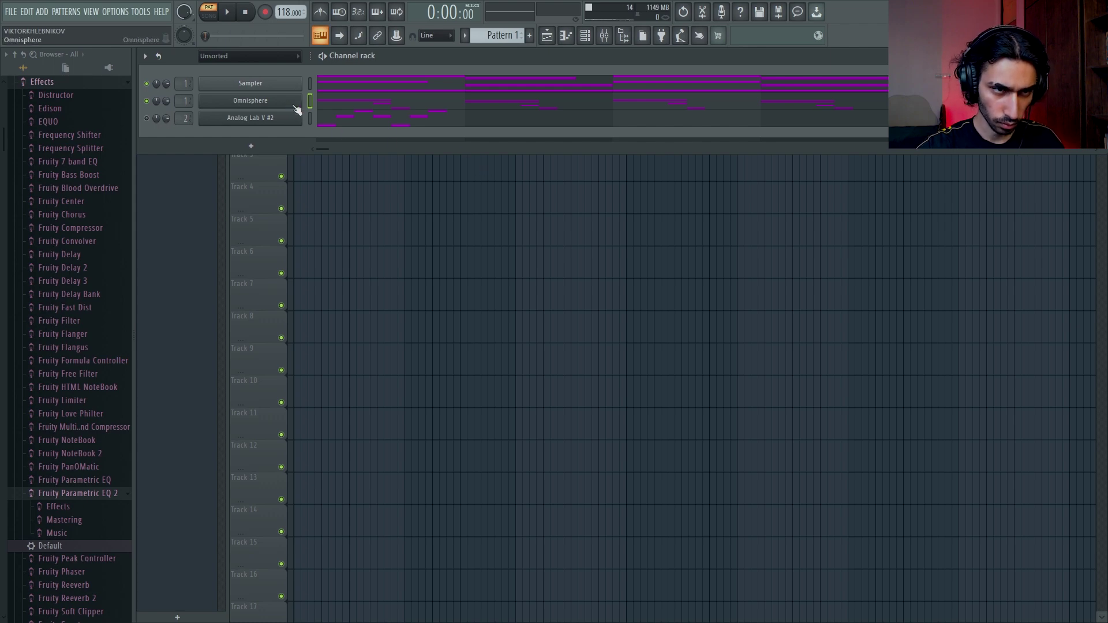
pyautogui.click(867, 56)
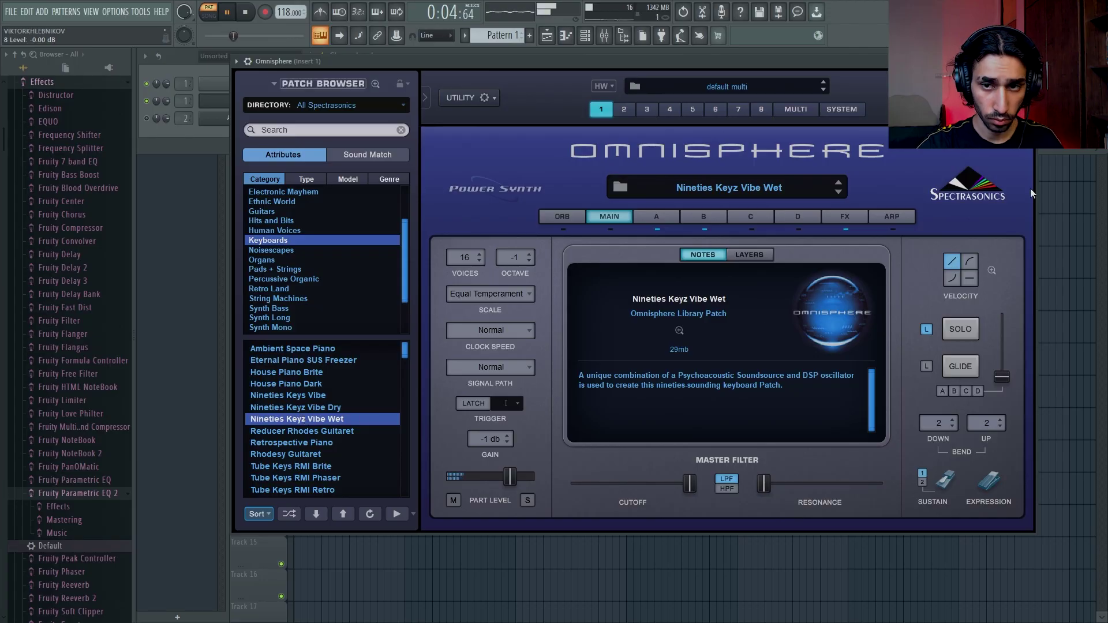
pyautogui.press('Escape')
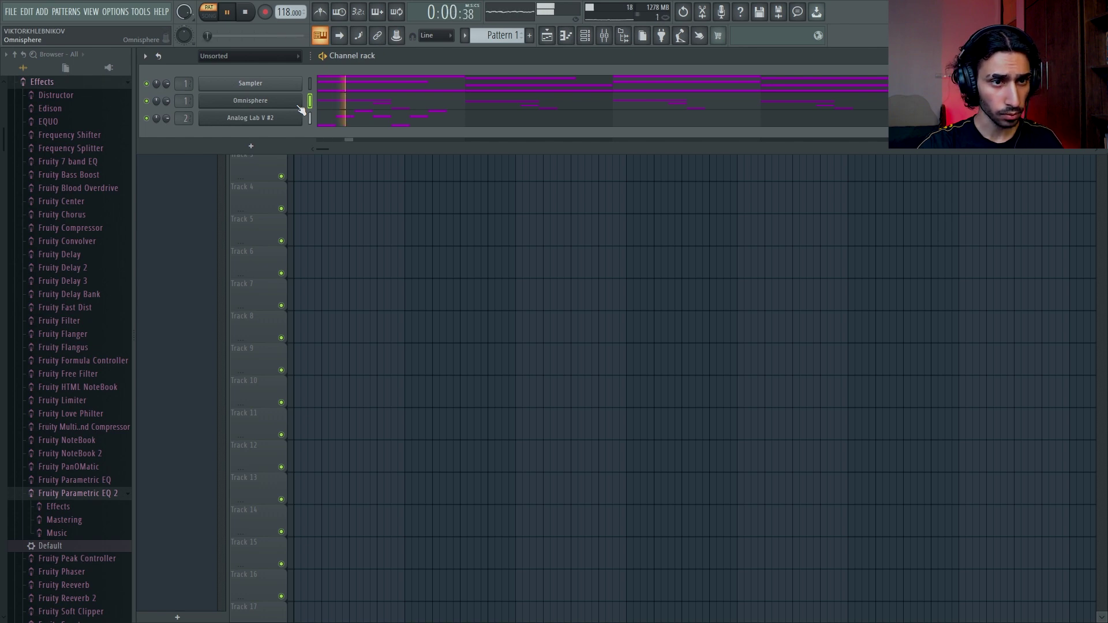
# Step: In the Analog Lab V #2 arpeggio, delete the last F5 of bar 8 and extend the D#5 to the bar's end
pyautogui.click(384, 118)
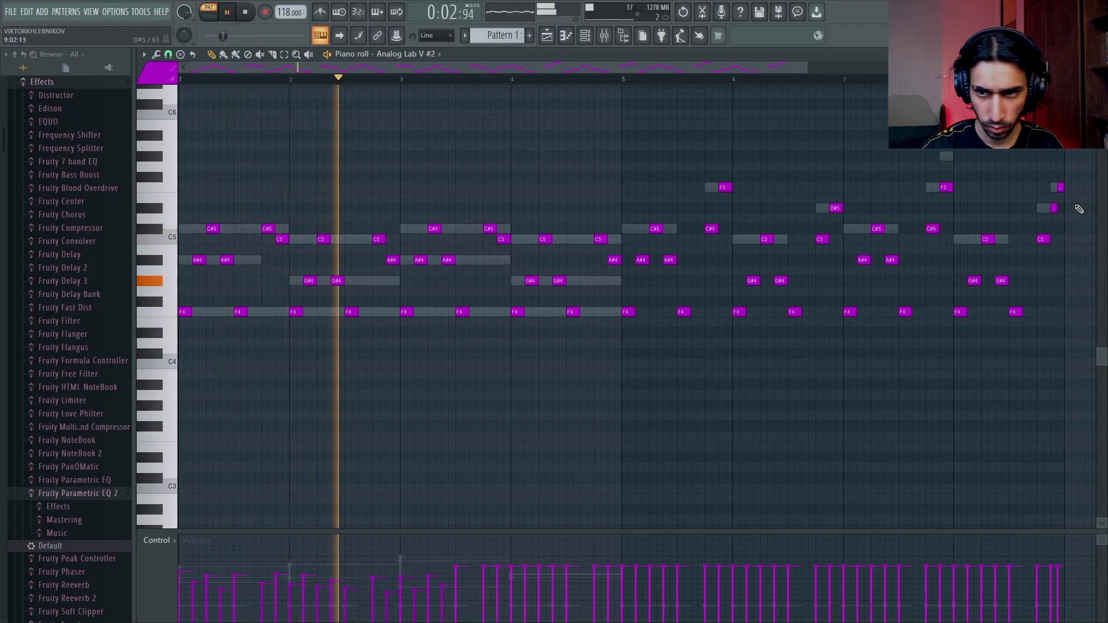
pyautogui.rightClick(1060, 189)
pyautogui.moveTo(1057, 206); pyautogui.dragTo(1064, 206)
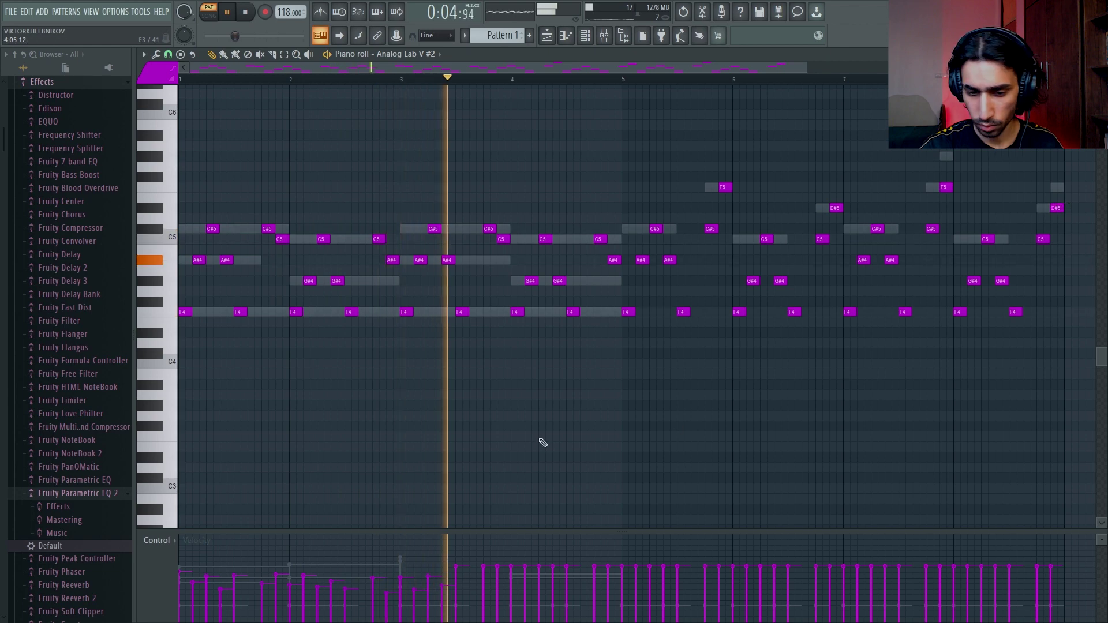
# Step: Redraw the arpeggio's note velocities from late bar 3 into bar 6 and toggle playback
pyautogui.moveTo(480, 589)
pyautogui.mouseDown()
pyautogui.moveTo(502, 579)
pyautogui.moveTo(519, 593)
pyautogui.moveTo(558, 580)
pyautogui.moveTo(650, 592)
pyautogui.moveTo(663, 583)
pyautogui.moveTo(737, 601)
pyautogui.moveTo(739, 581)
pyautogui.moveTo(761, 587)
pyautogui.mouseUp()
pyautogui.press('space')
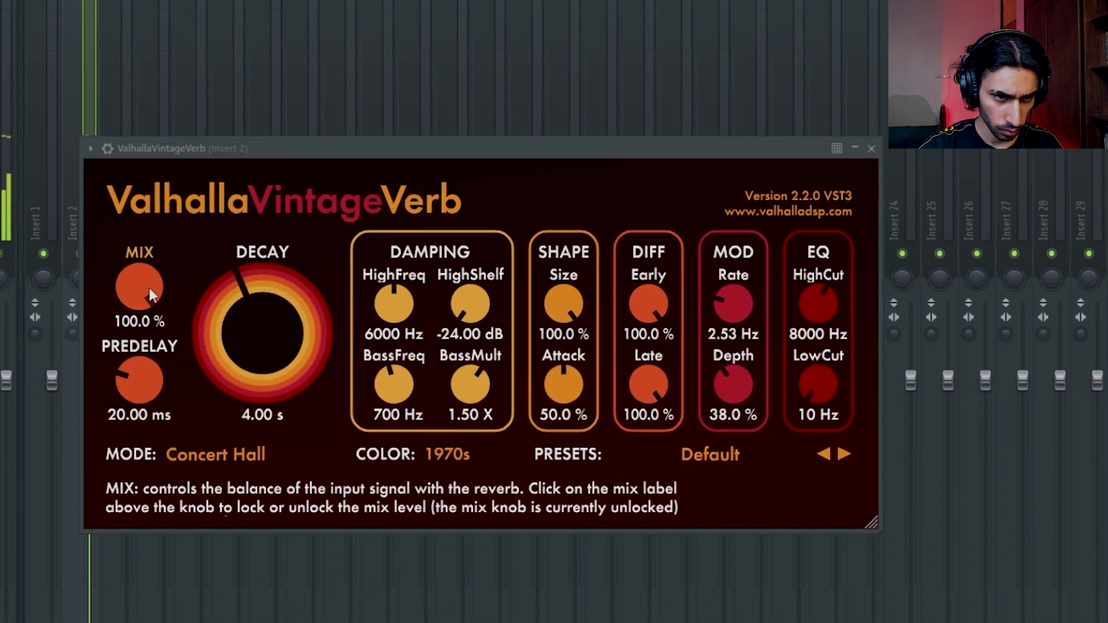
# Step: Set ValhallaVintageVerb's mix to 45.2 % and its predelay to 15.82 ms on Insert 2
pyautogui.moveTo(149, 288); pyautogui.dragTo(102, 397)
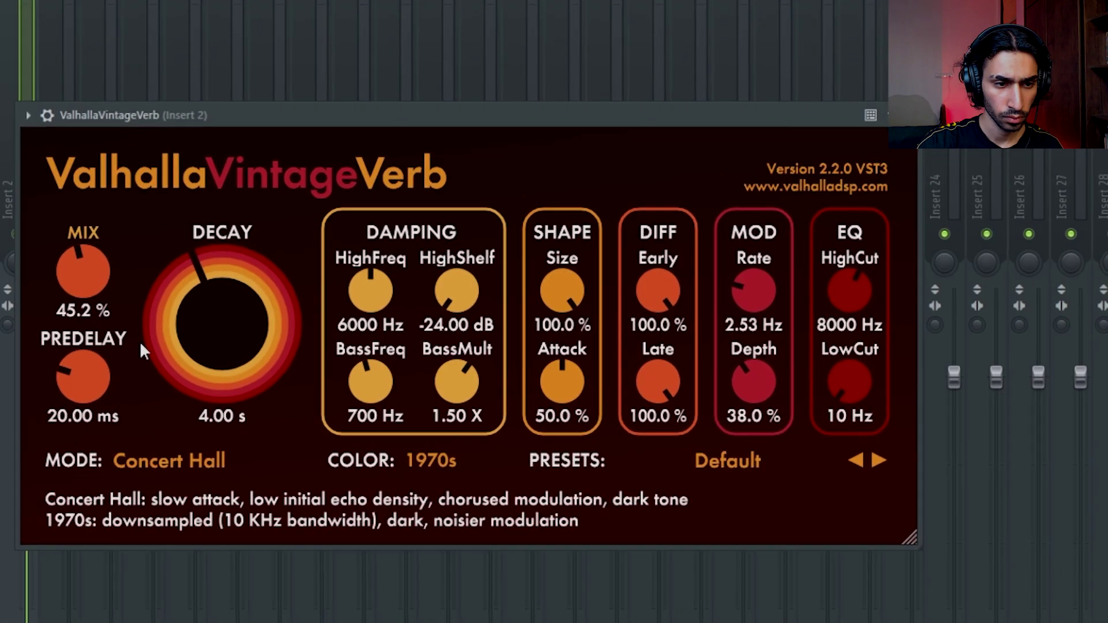
pyautogui.scroll(-2, 73, 375)
pyautogui.scroll(-1, 73, 378)
# Step: Set ValhallaVintageVerb on Insert 2 to Ambience mode with a 340 Hz low cut
pyautogui.click(149, 456)
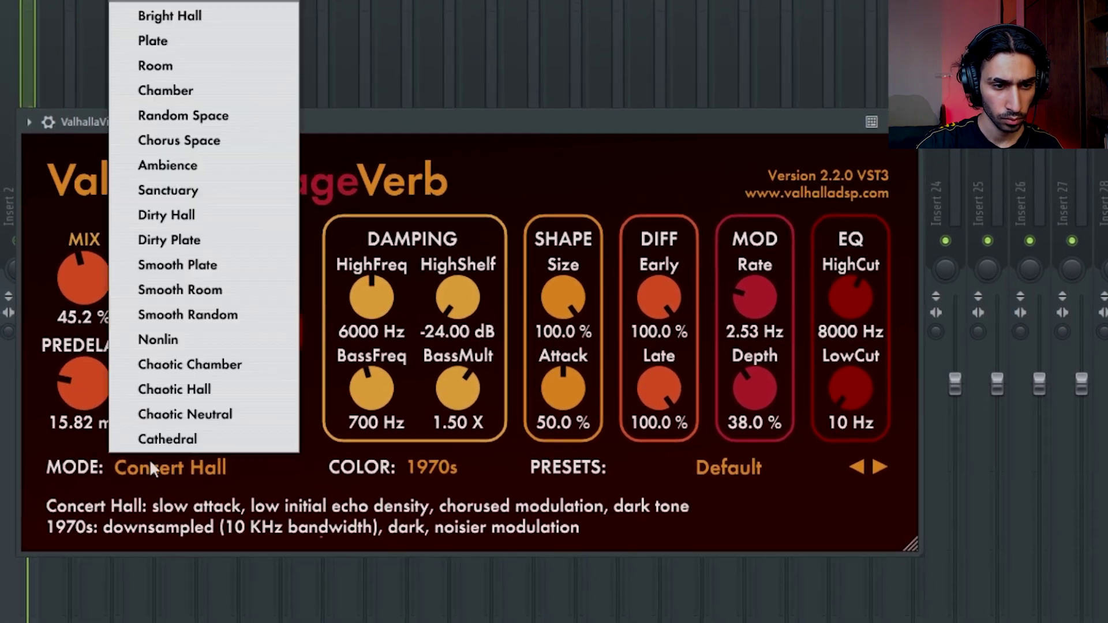
pyautogui.click(203, 165)
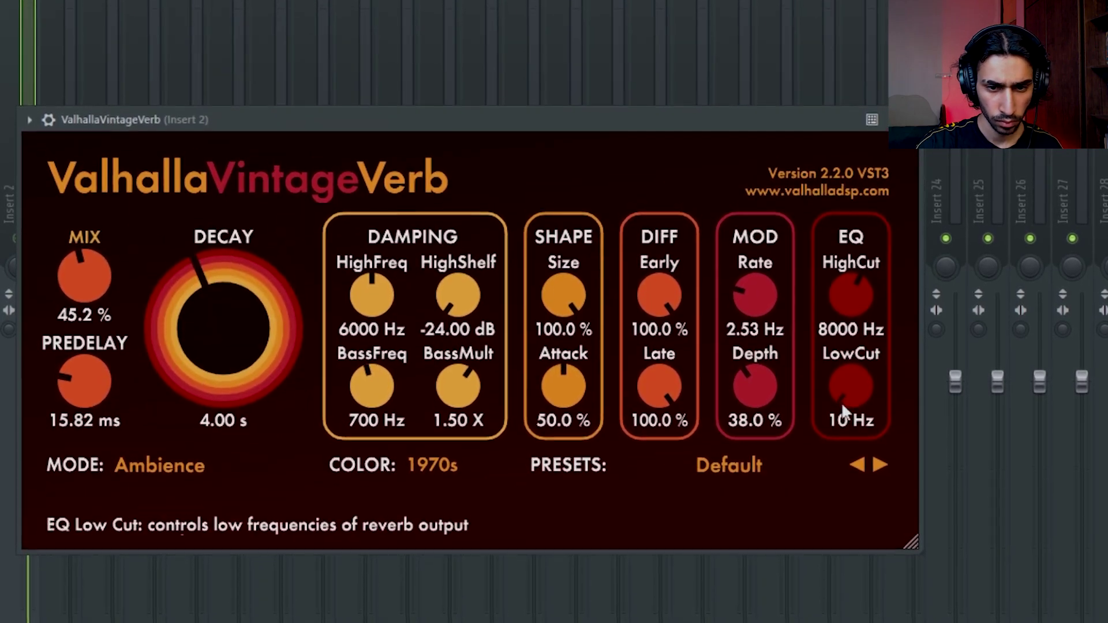
pyautogui.moveTo(841, 403); pyautogui.dragTo(798, 358)
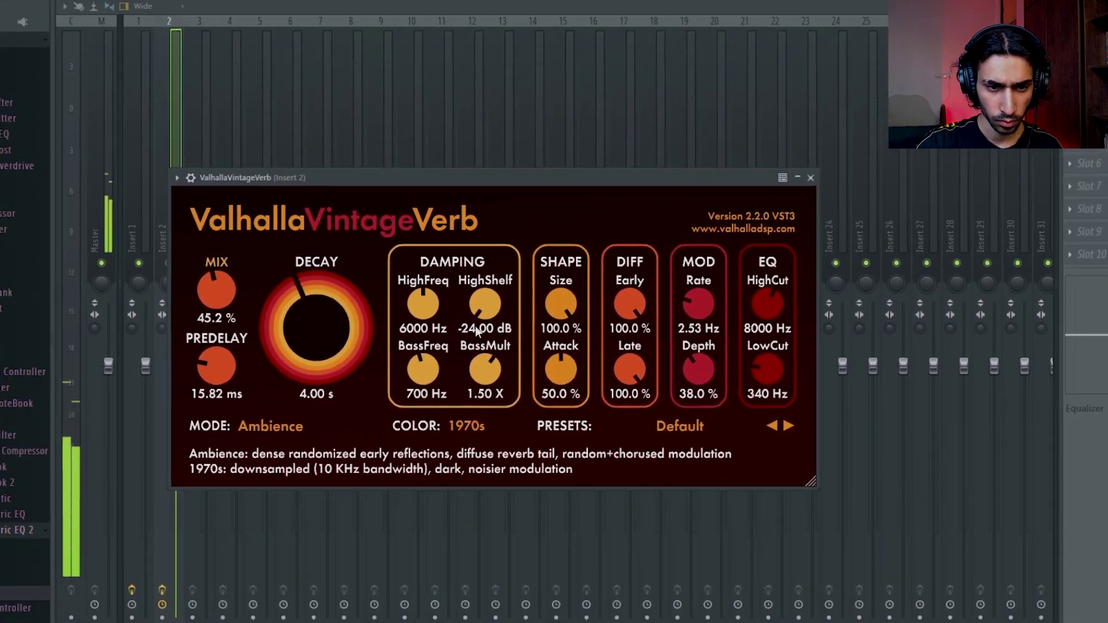
pyautogui.scroll(-3, 222, 309)
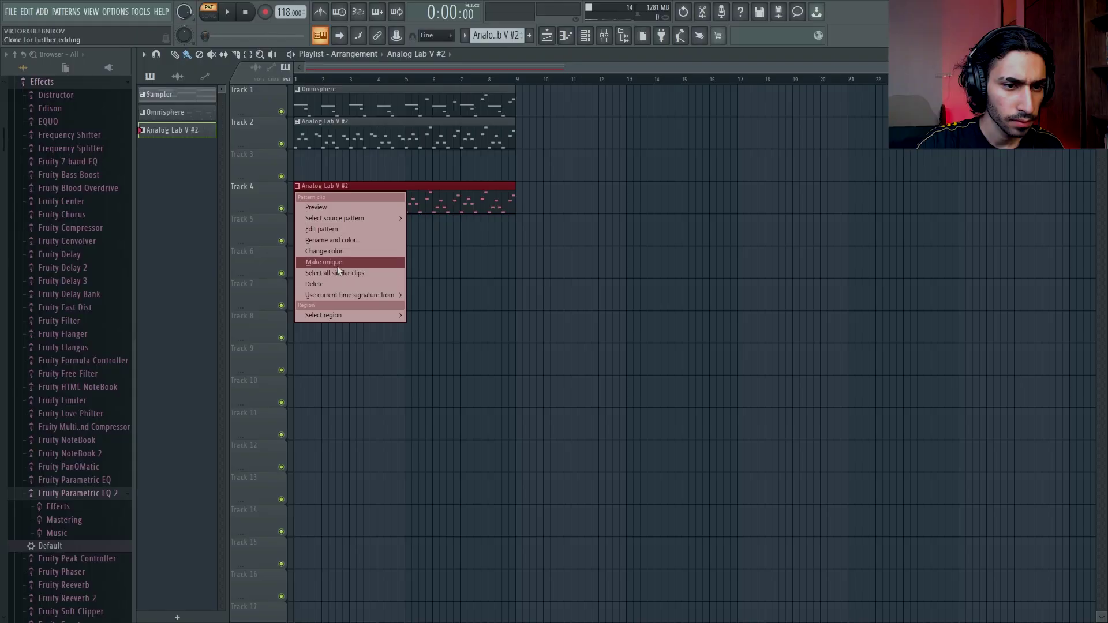
# Step: Make the Track 4 Analog Lab V #2 clip unique and thin out its arpeggio by deleting second-half notes in bars 1 to 6
pyautogui.click(360, 209)
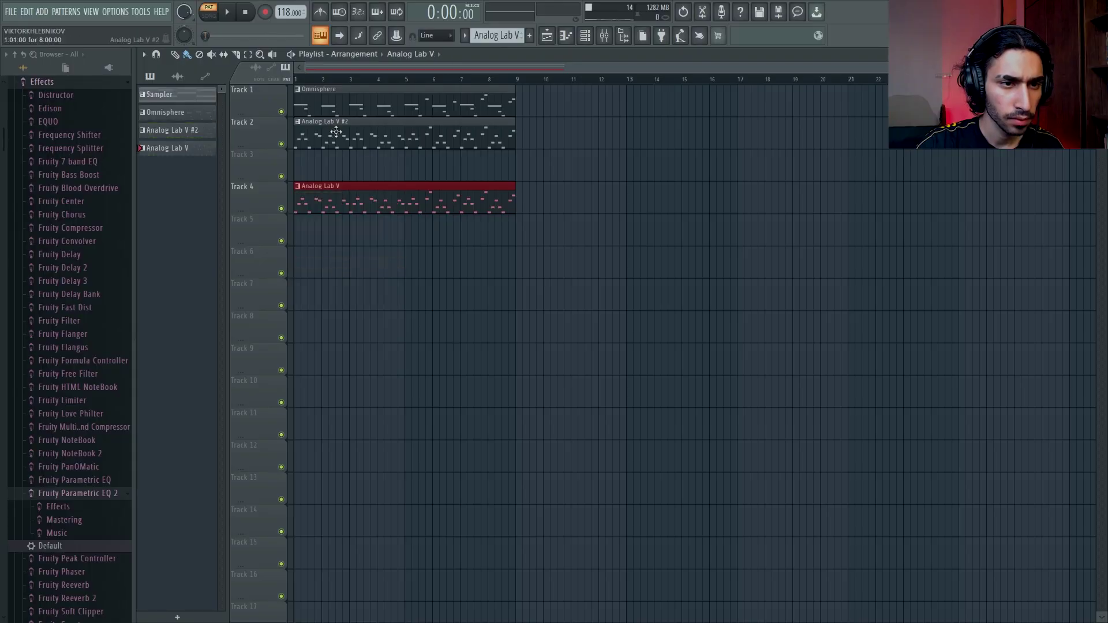
pyautogui.doubleClick(320, 206)
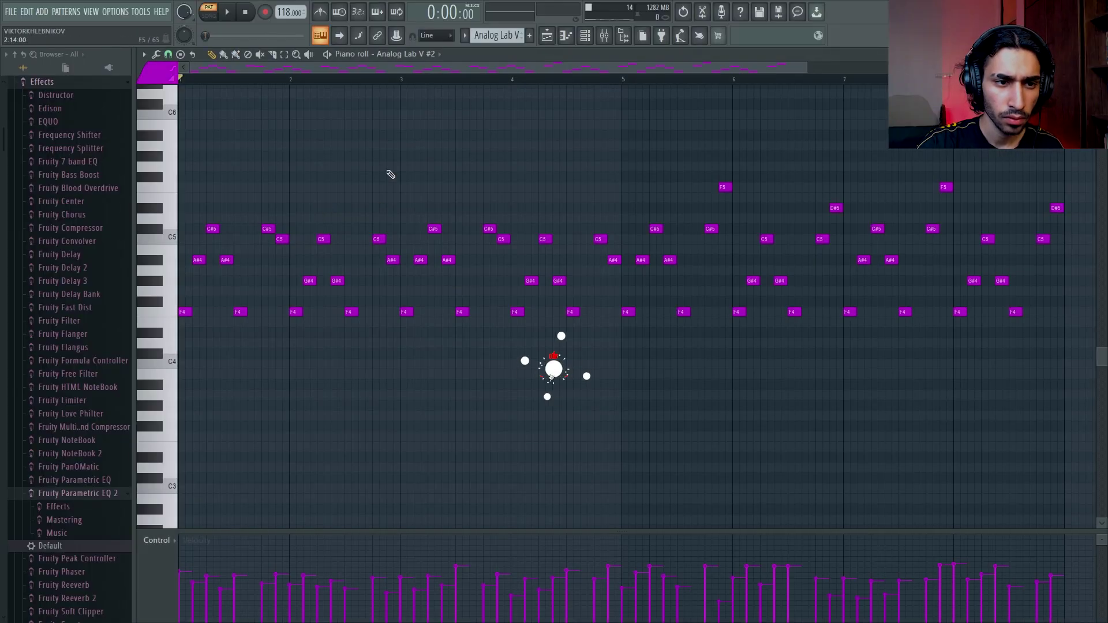
pyautogui.press('space')
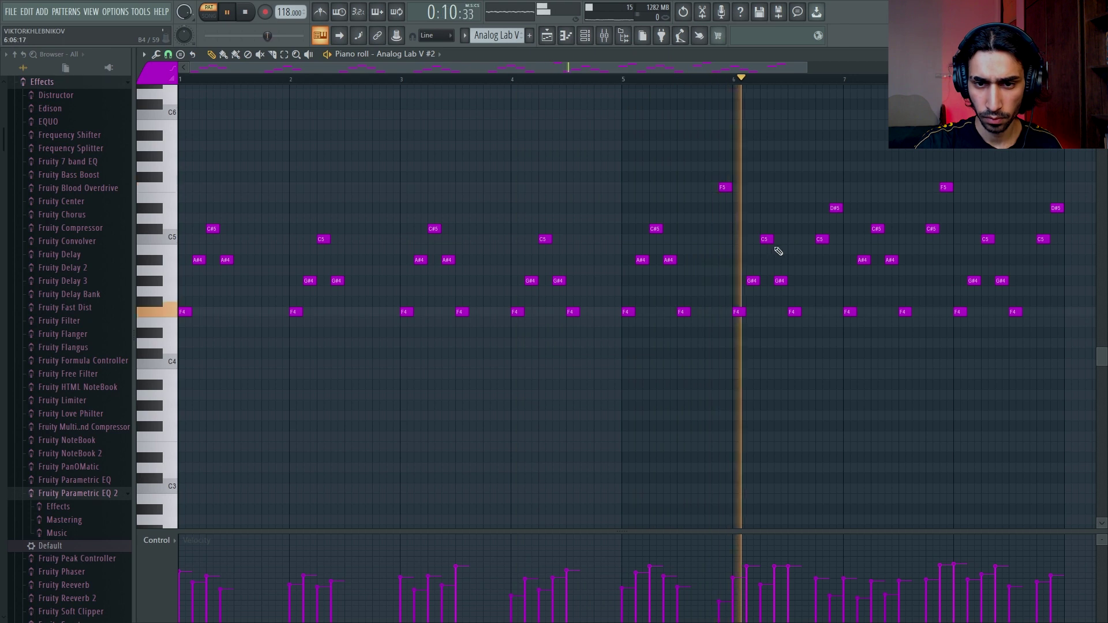
pyautogui.rightClick(820, 238)
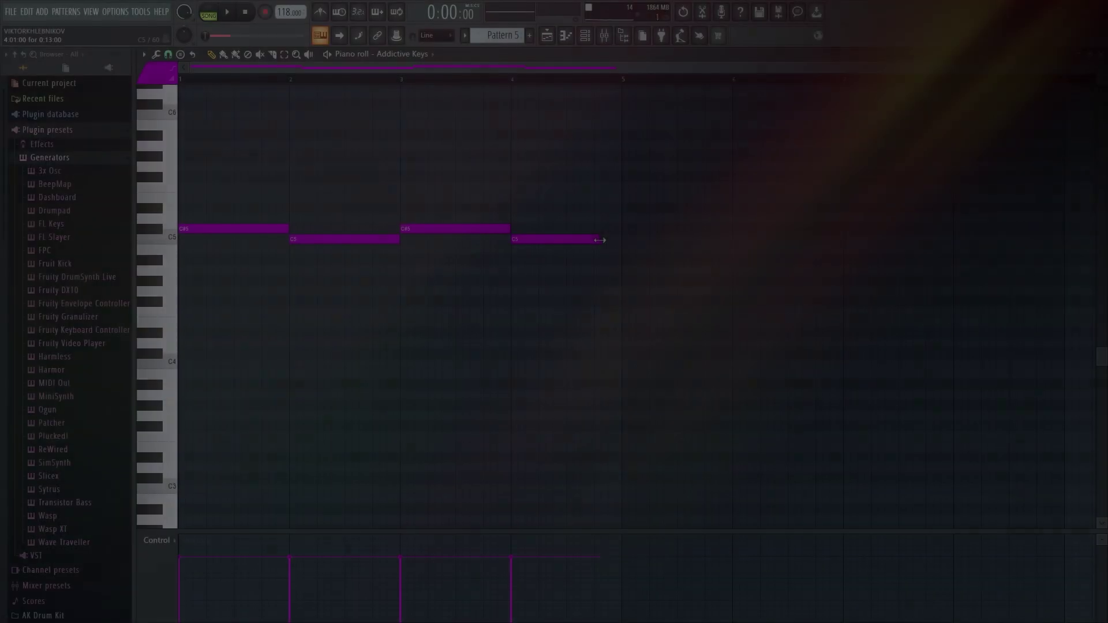
# Step: Shorten the last C5 and bar 3's C#5 in the Addictive Keys melody, filling the gaps with a D#5 and an A#4
pyautogui.moveTo(600, 240); pyautogui.dragTo(593, 241)
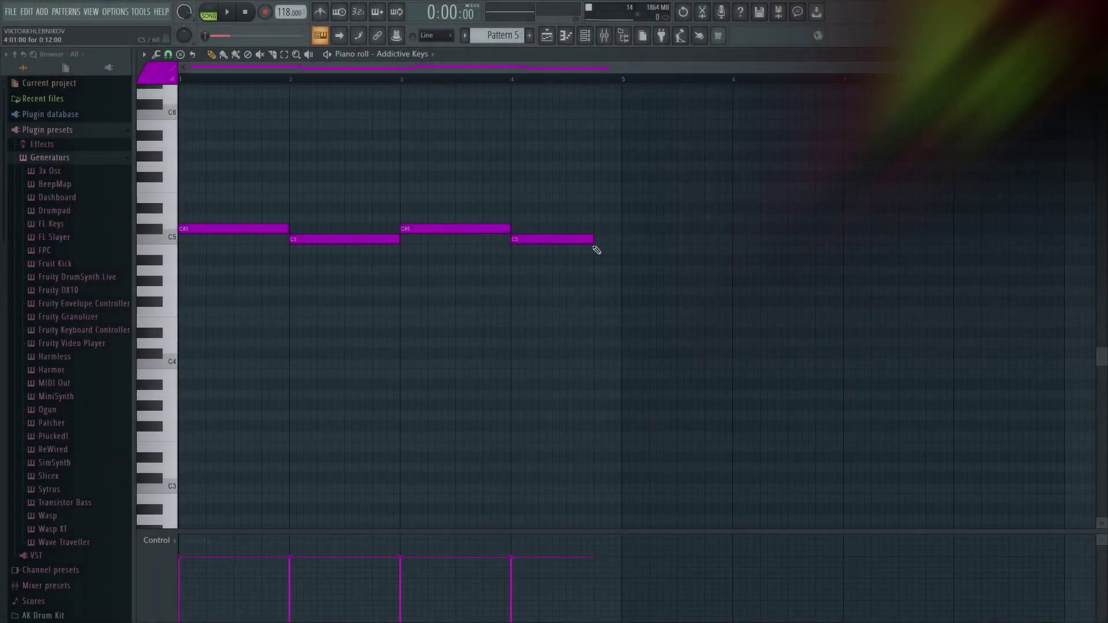
pyautogui.click(613, 261)
pyautogui.moveTo(673, 263); pyautogui.dragTo(621, 262)
pyautogui.press('space')
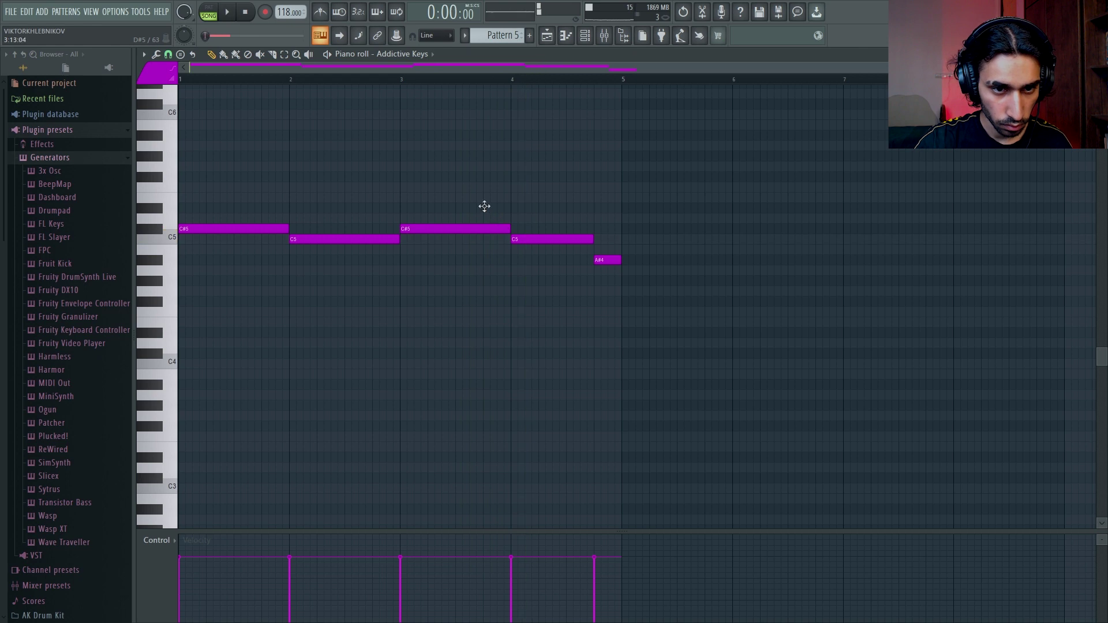
pyautogui.moveTo(507, 227); pyautogui.dragTo(486, 228)
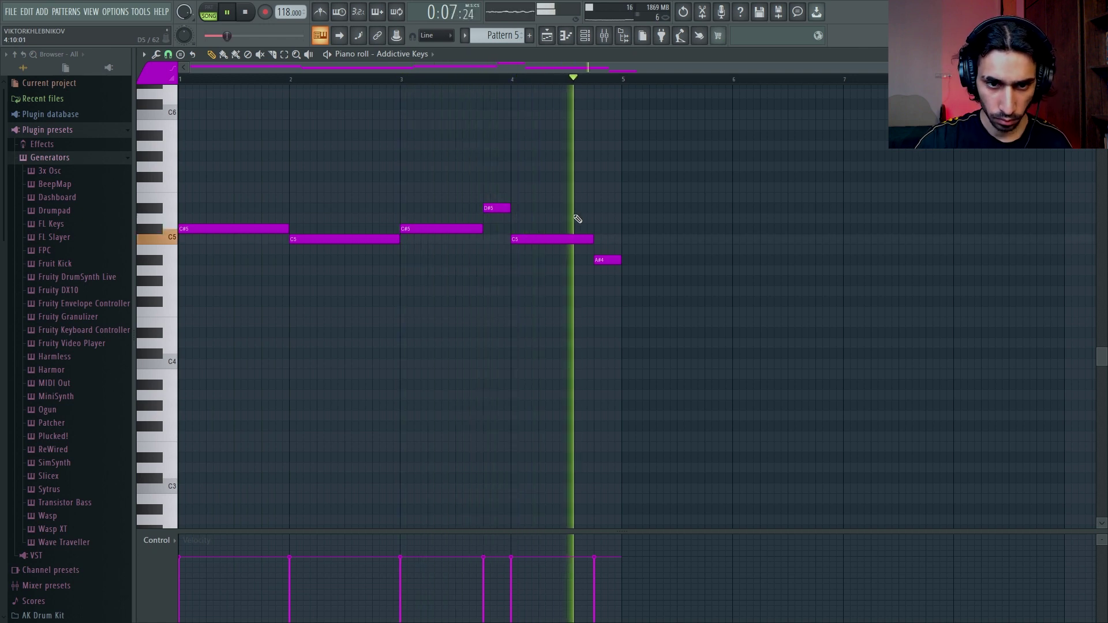
# Step: Try the Addictive Keys melody in lower octaves during playback and transpose it up to start on C#6
pyautogui.hotkey('ctrl', 'Down')
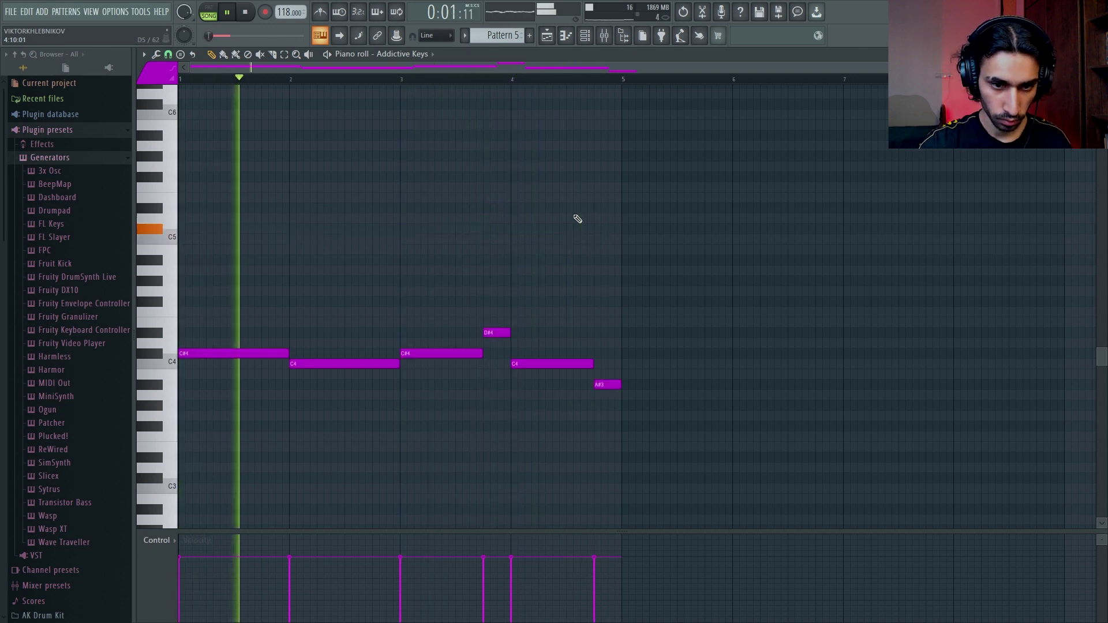
pyautogui.hotkey('ctrl', 'Down')
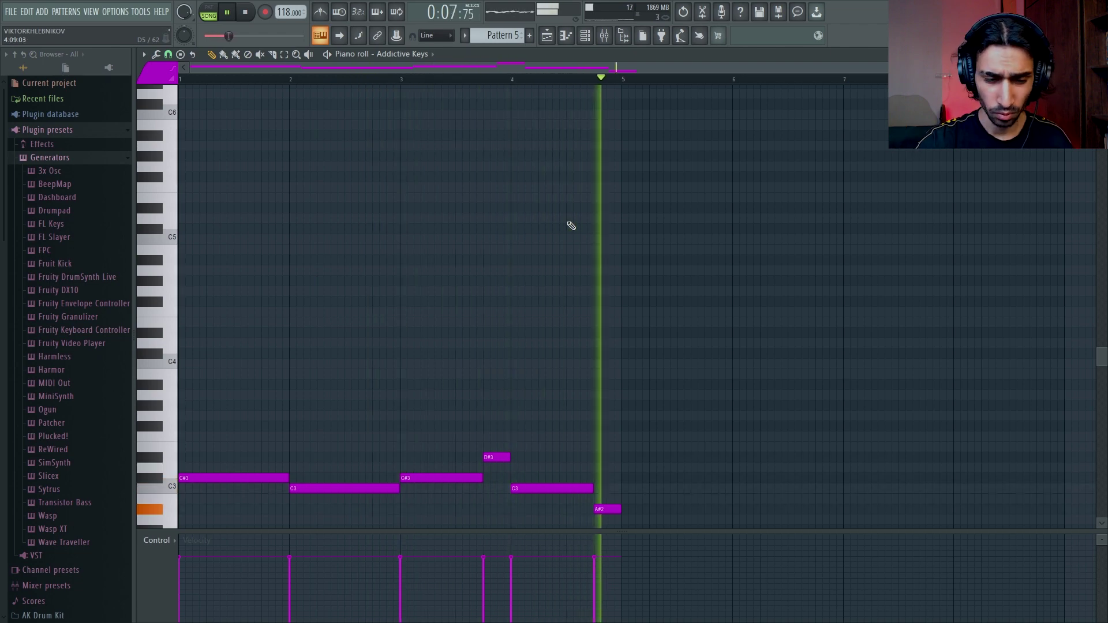
pyautogui.scroll(-2, 556, 229)
pyautogui.hotkey('ctrl', 'Down')
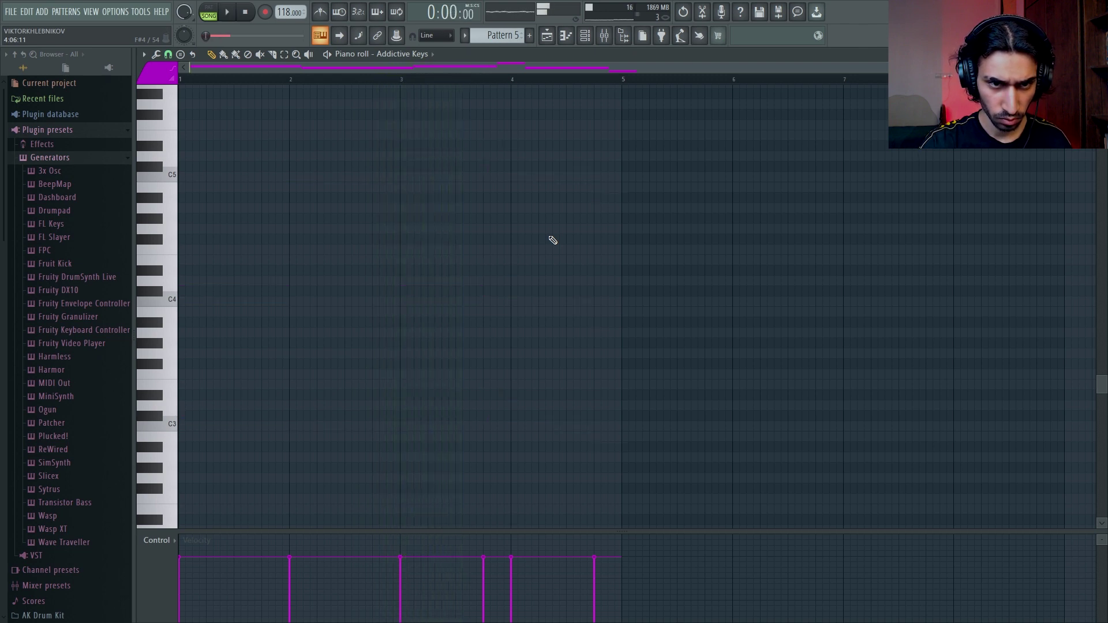
pyautogui.scroll(5, 551, 239)
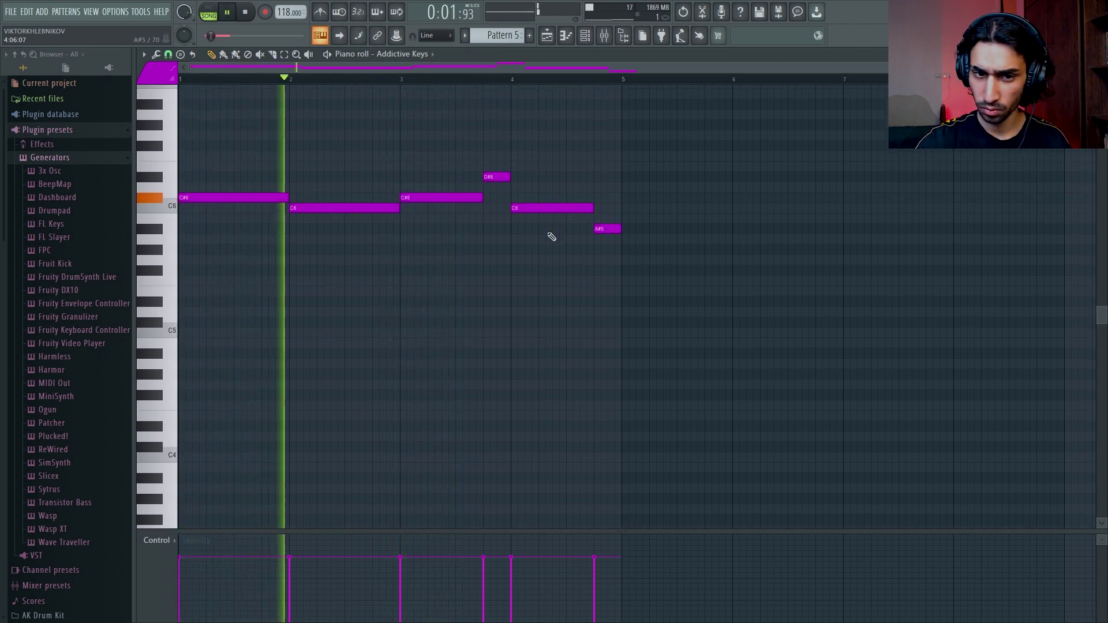
pyautogui.scroll(2, 508, 252)
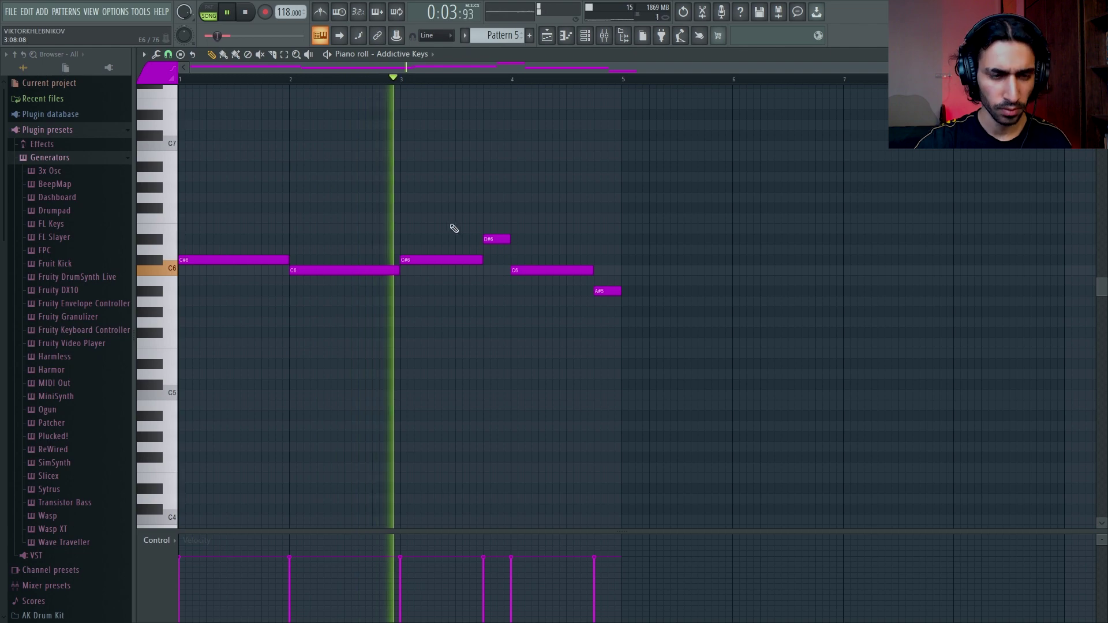
pyautogui.scroll(3, 449, 227)
pyautogui.scroll(-4, 439, 226)
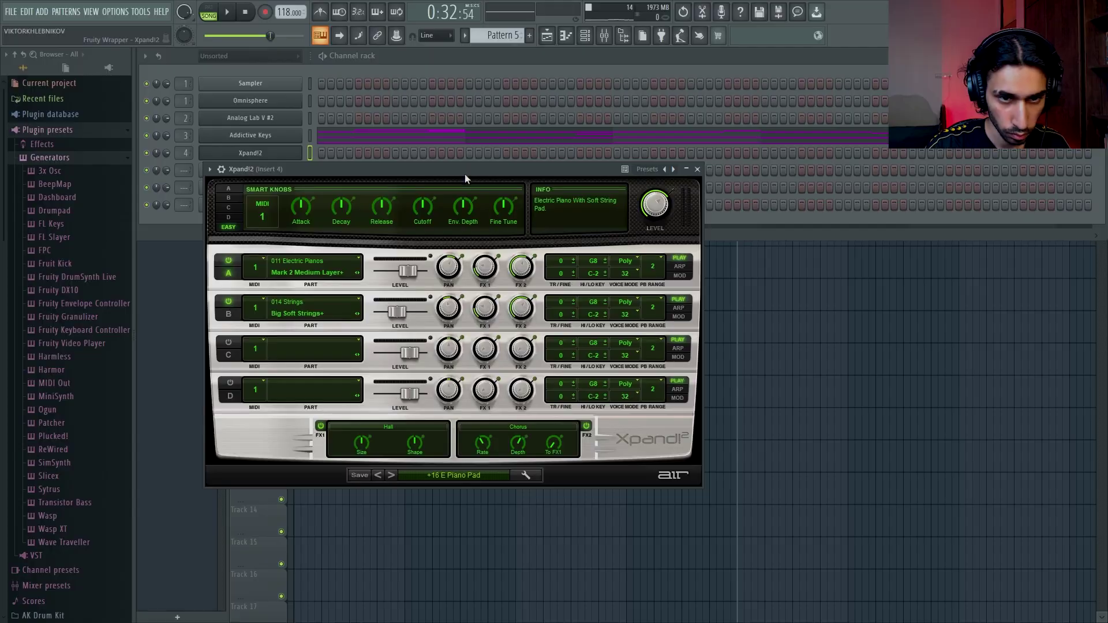
# Step: Close the Xpand!2 window and select the upper C#5 and C5 notes of its chords in the piano roll
pyautogui.moveTo(465, 174); pyautogui.dragTo(482, 253)
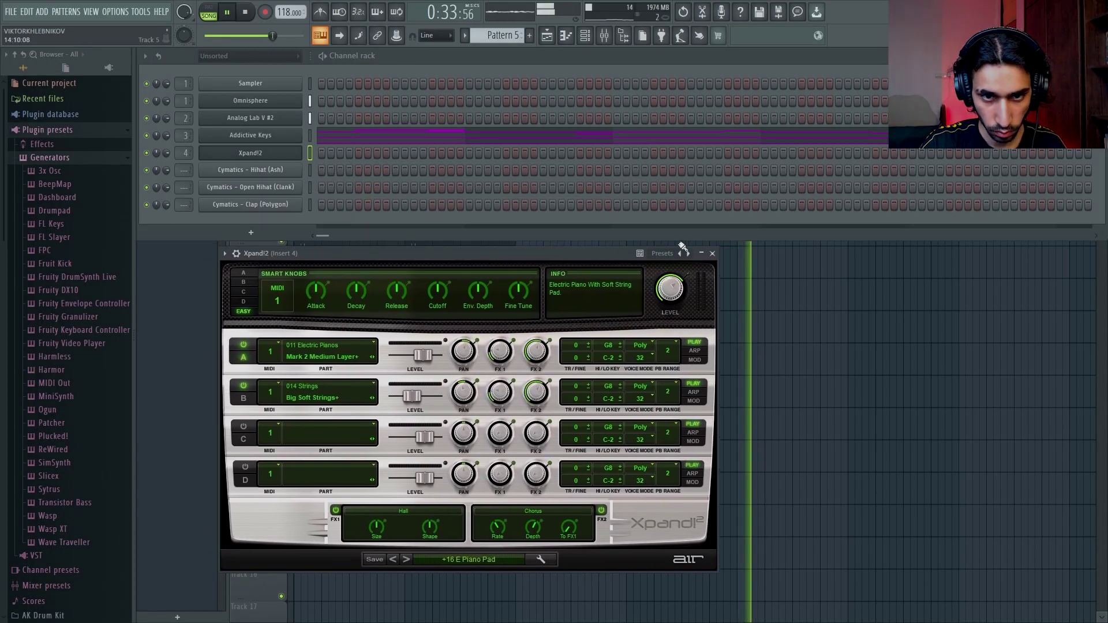
pyautogui.click(713, 254)
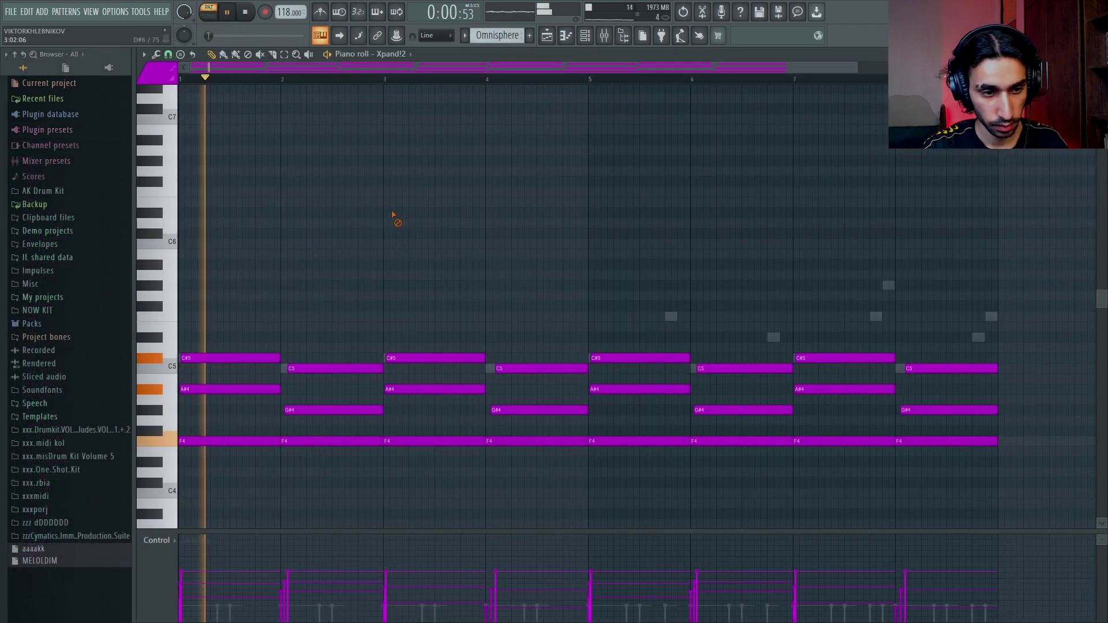
pyautogui.scroll(-3, 416, 226)
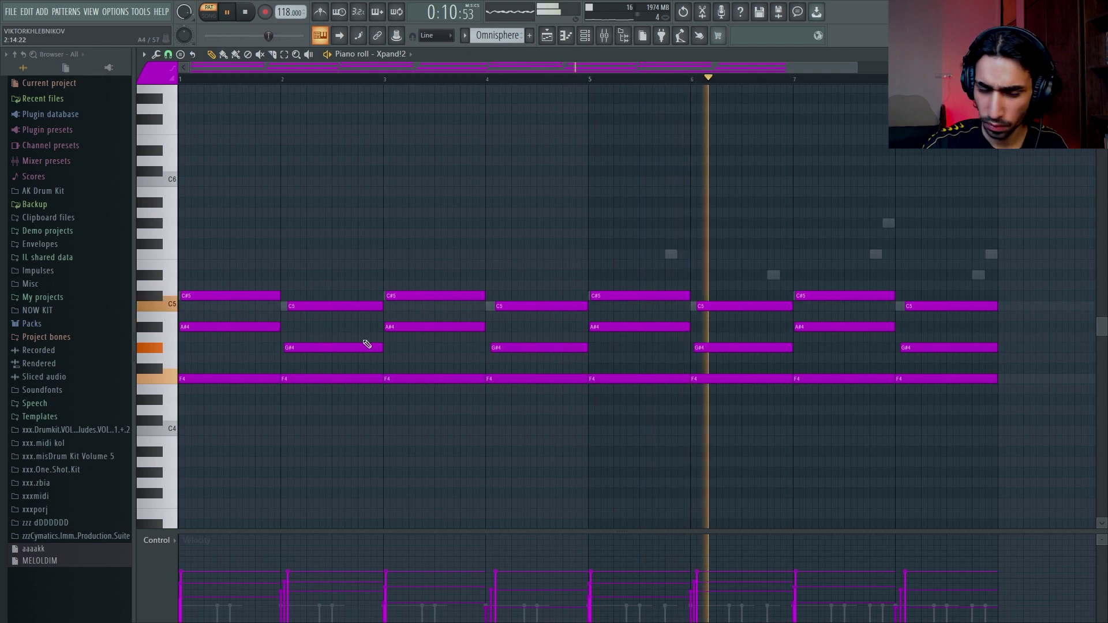
pyautogui.moveTo(241, 349); pyautogui.dragTo(300, 278)
pyautogui.click(304, 308)
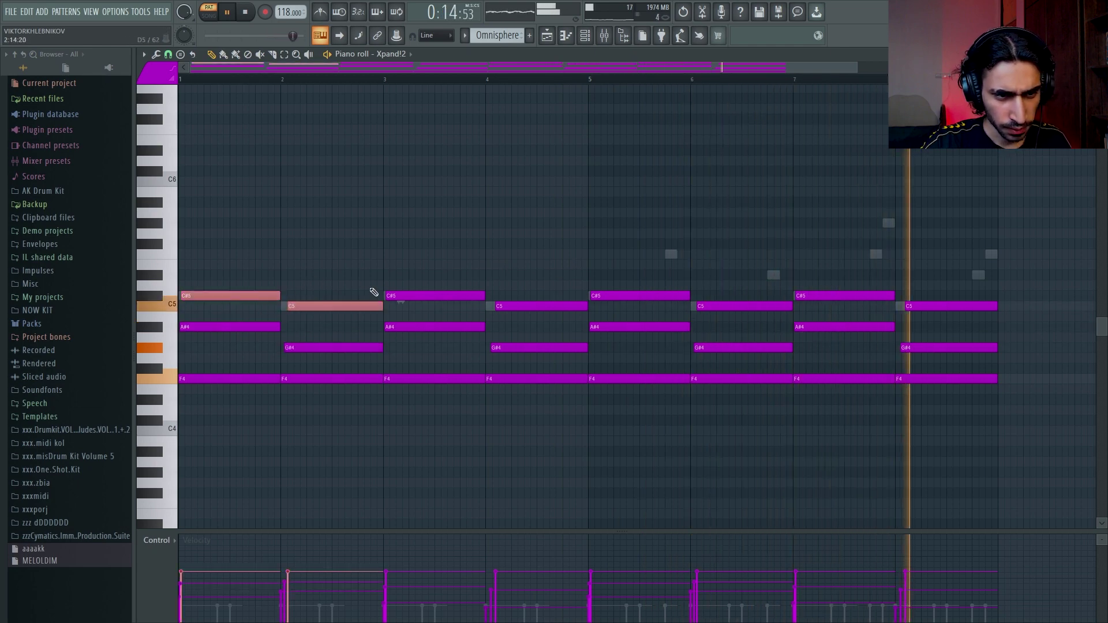
pyautogui.moveTo(402, 310); pyautogui.dragTo(845, 276)
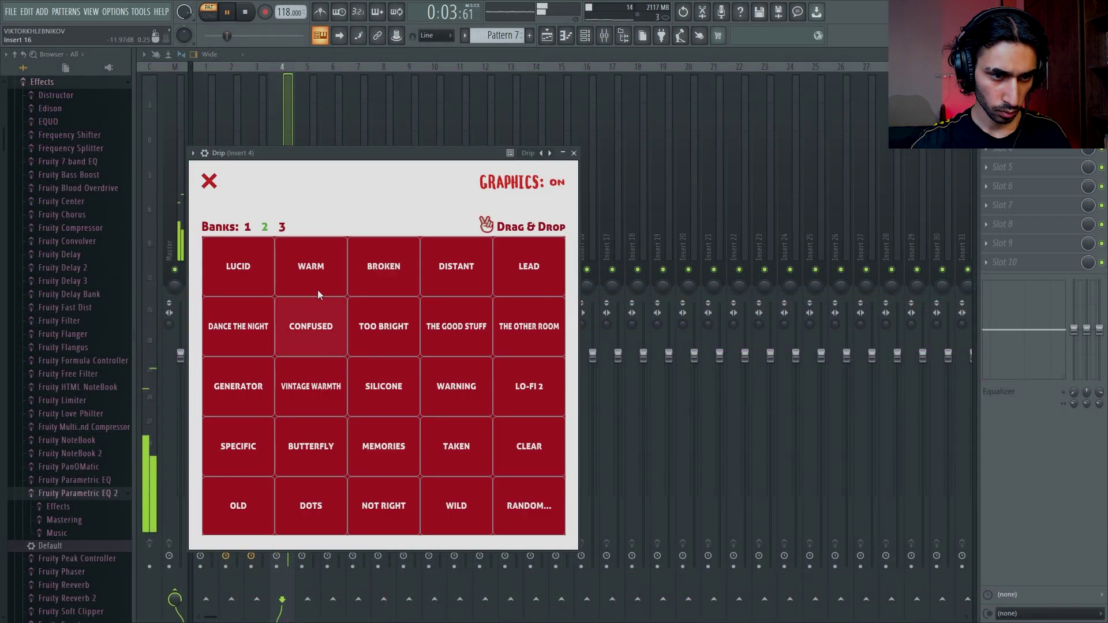
# Step: Load Drip's Warm preset on Insert 4 and adjust that insert's stereo separation
pyautogui.click(337, 276)
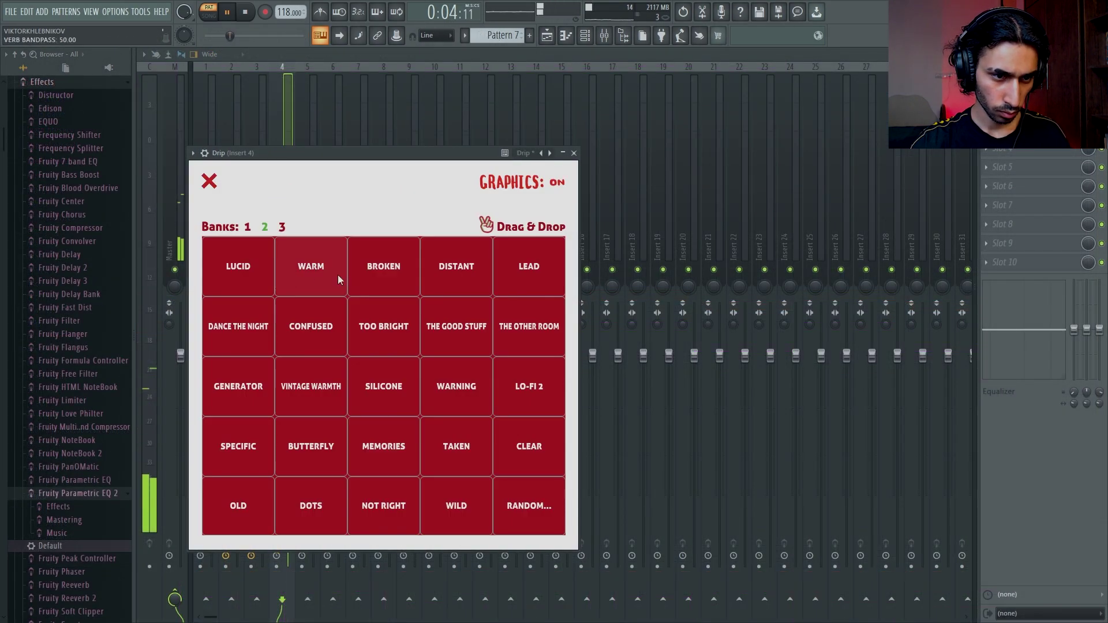
pyautogui.click(574, 154)
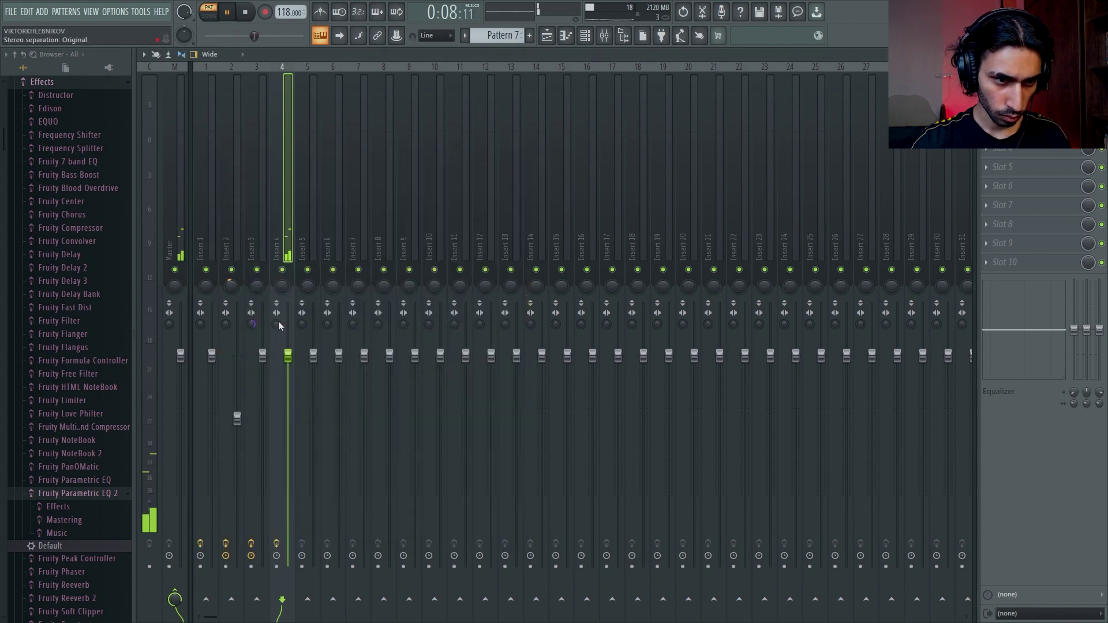
pyautogui.moveTo(278, 323); pyautogui.dragTo(280, 306)
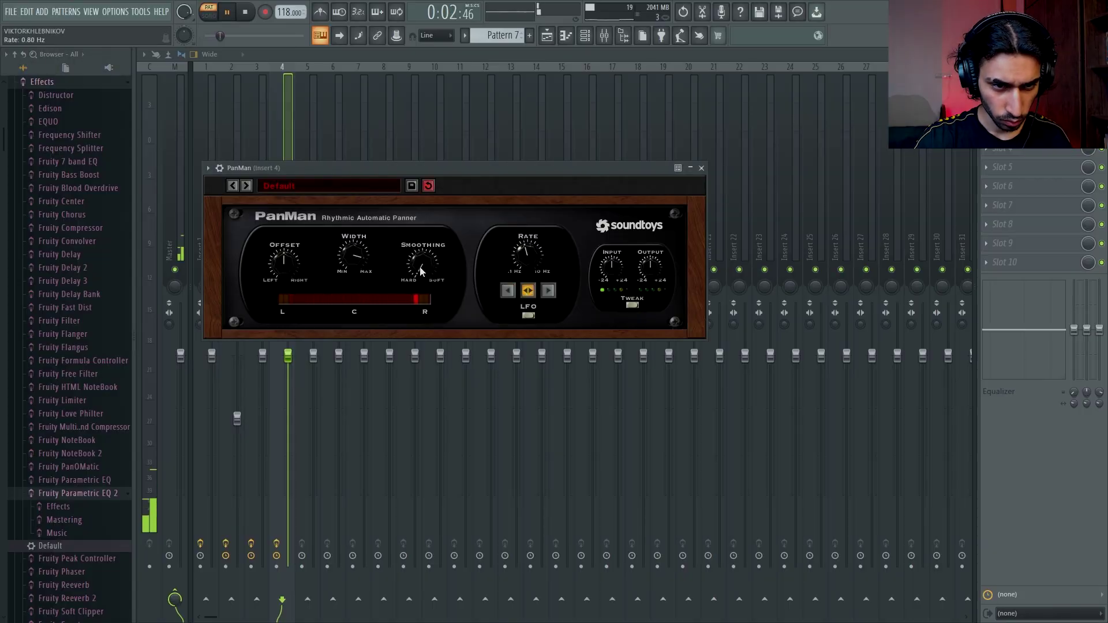
# Step: Increase PanMan's smoothing on Insert 4 and fine-tune its rate to about 0.88 Hz
pyautogui.scroll(4, 436, 227)
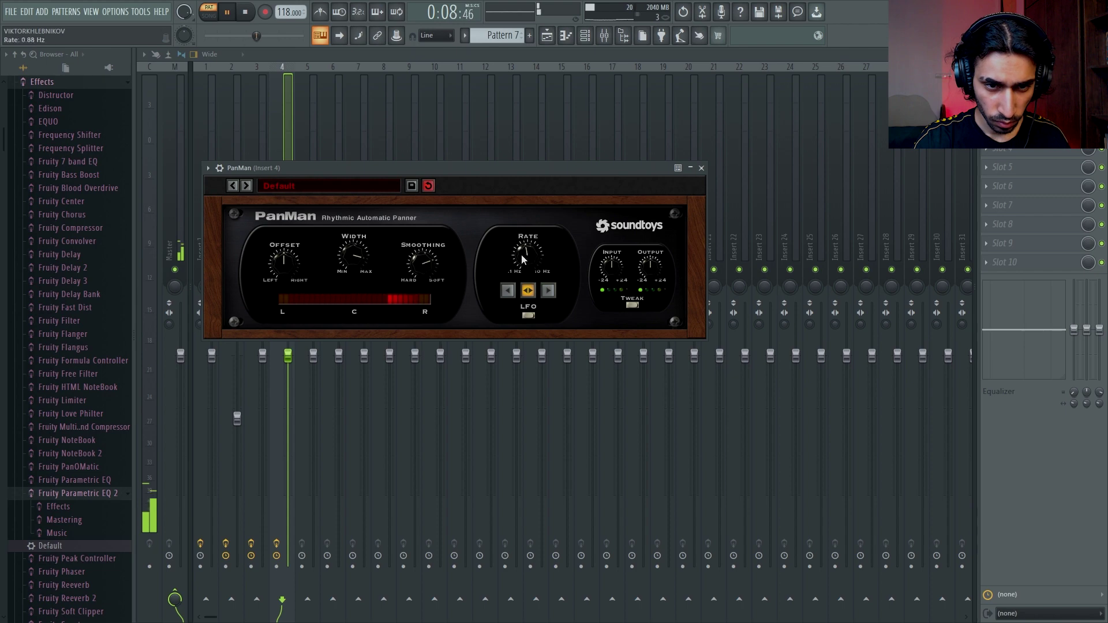
pyautogui.scroll(-4, 517, 251)
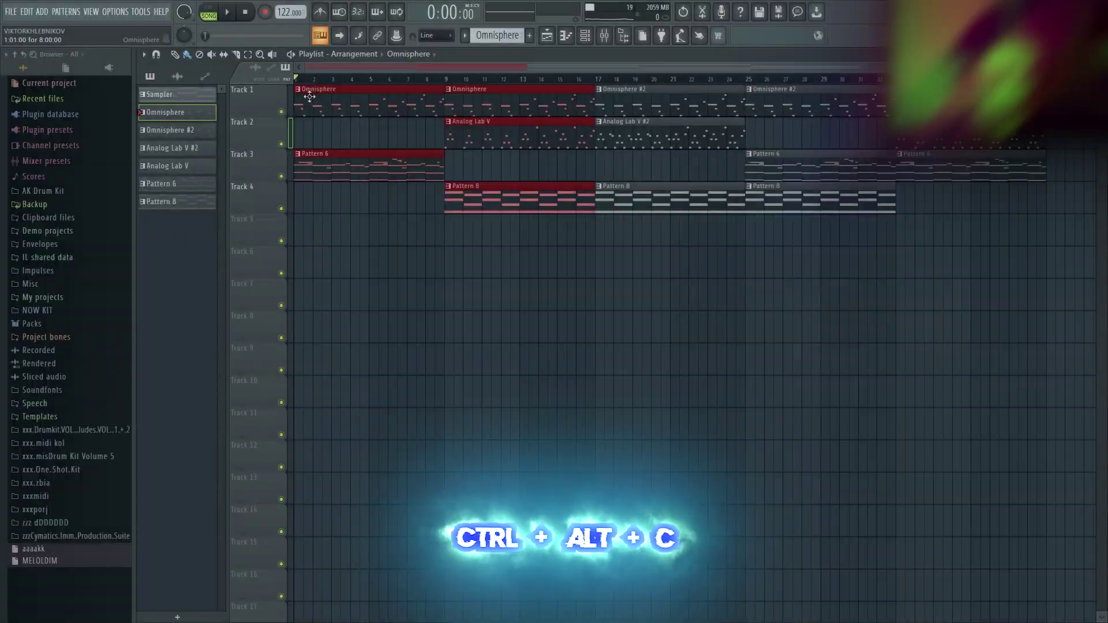
# Step: Consolidate the selected clips of the first 16 bars into audio and slice it by beat in Fruity Slicer
pyautogui.hotkey('ctrl', 'alt', 'c')
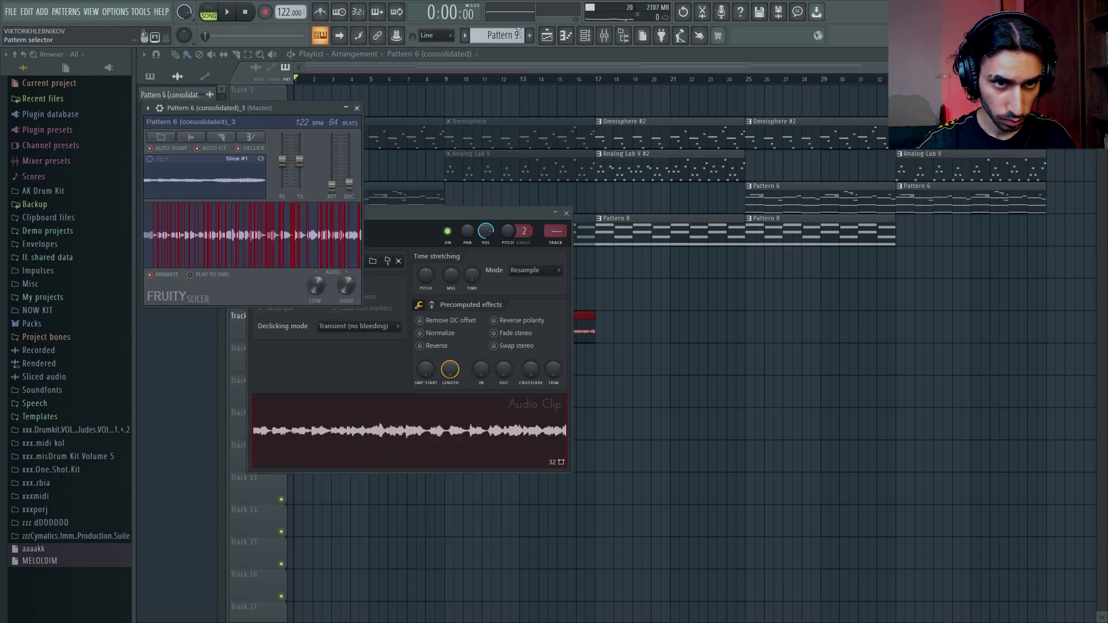
pyautogui.click(217, 138)
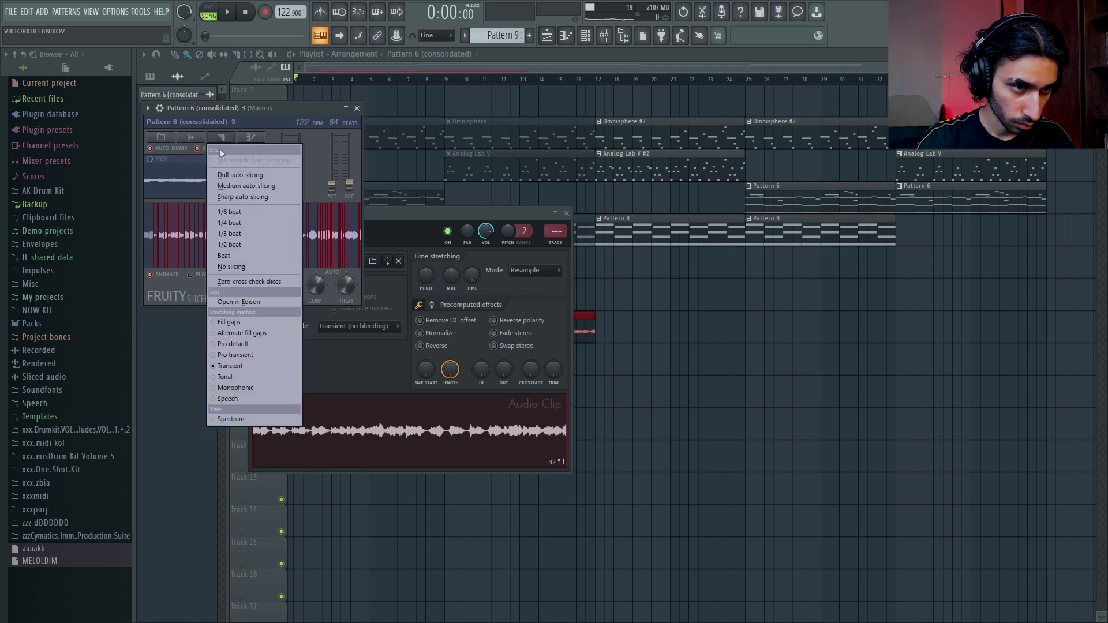
pyautogui.click(237, 257)
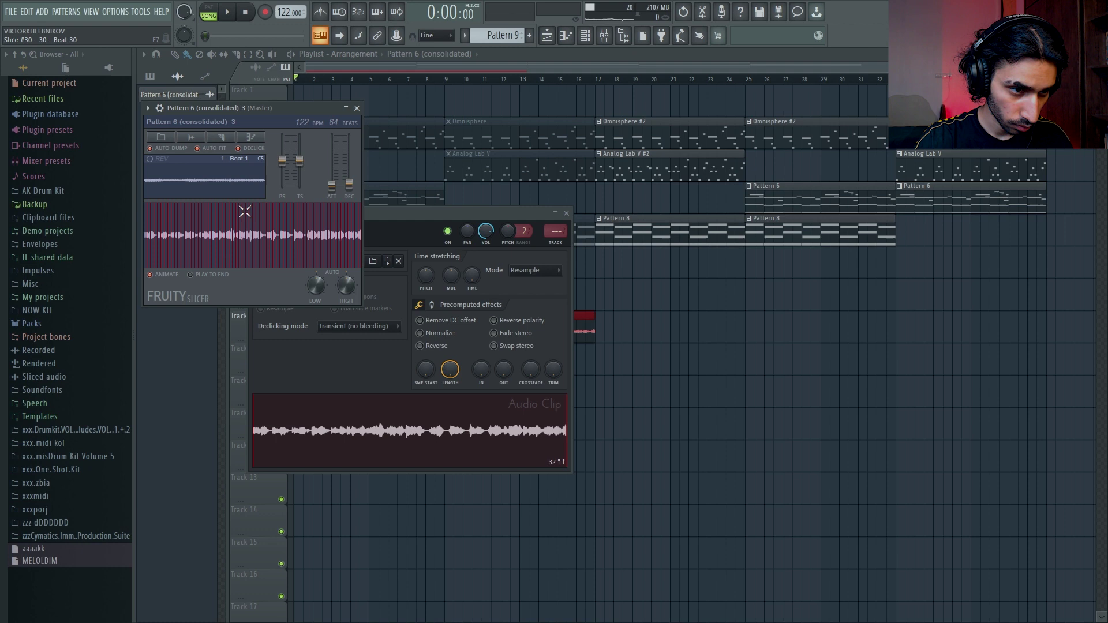
# Step: Compare 1/2 beat and 1/4 beat slicing of the consolidated audio and return to Beat slicing
pyautogui.click(217, 138)
pyautogui.click(244, 242)
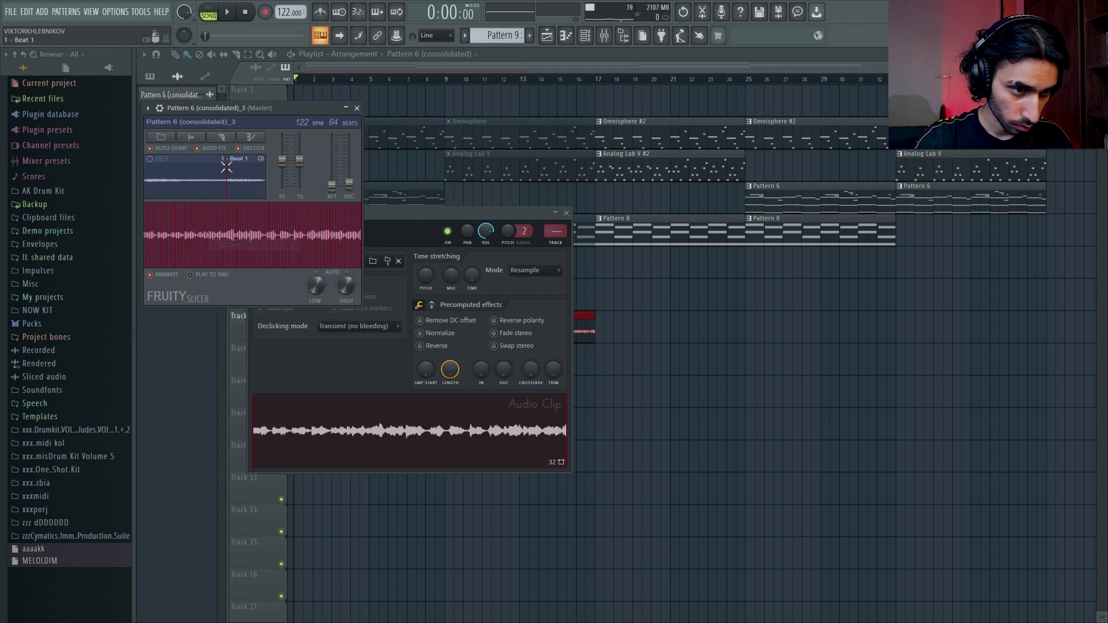
pyautogui.click(221, 137)
pyautogui.click(240, 222)
pyautogui.click(221, 138)
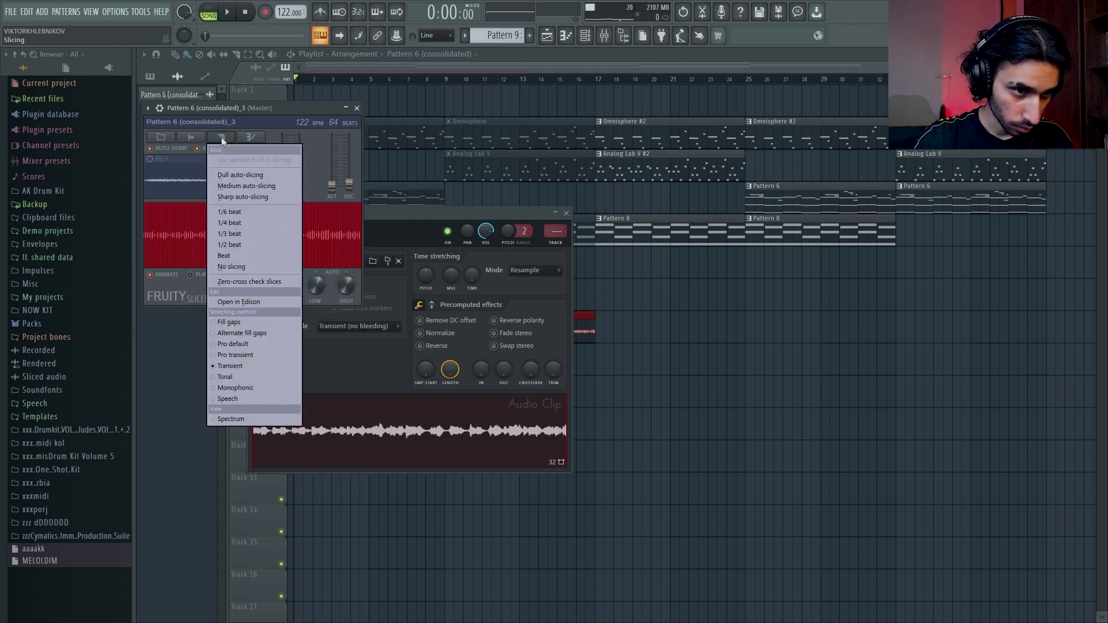
pyautogui.click(236, 257)
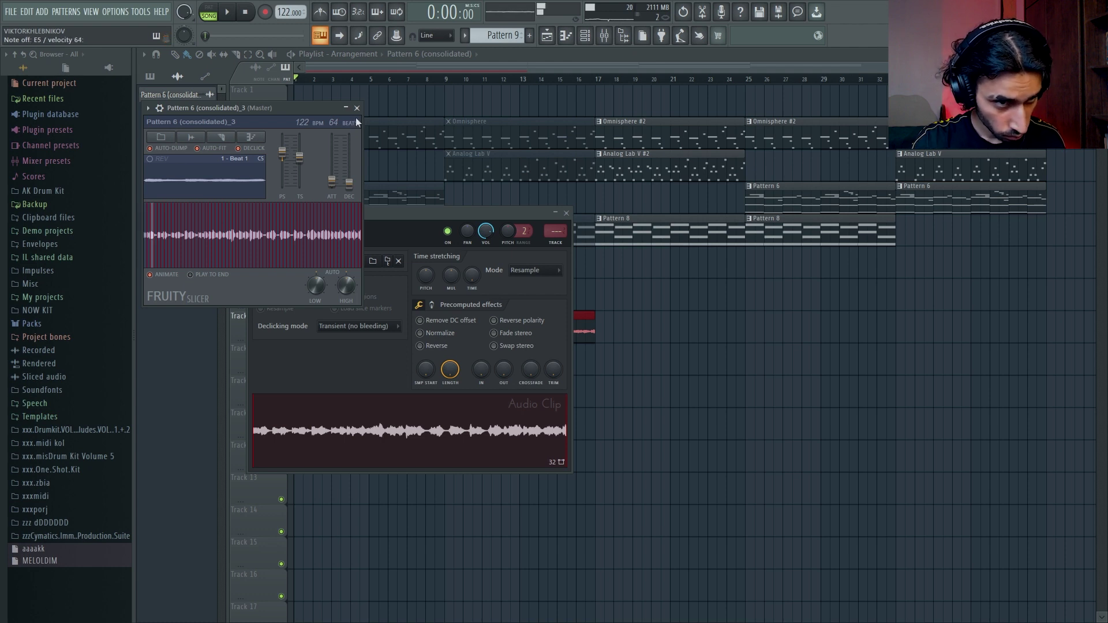
# Step: Close the audio clip and Fruity Slicer windows and bring up the channel rack
pyautogui.click(566, 214)
pyautogui.press('Escape')
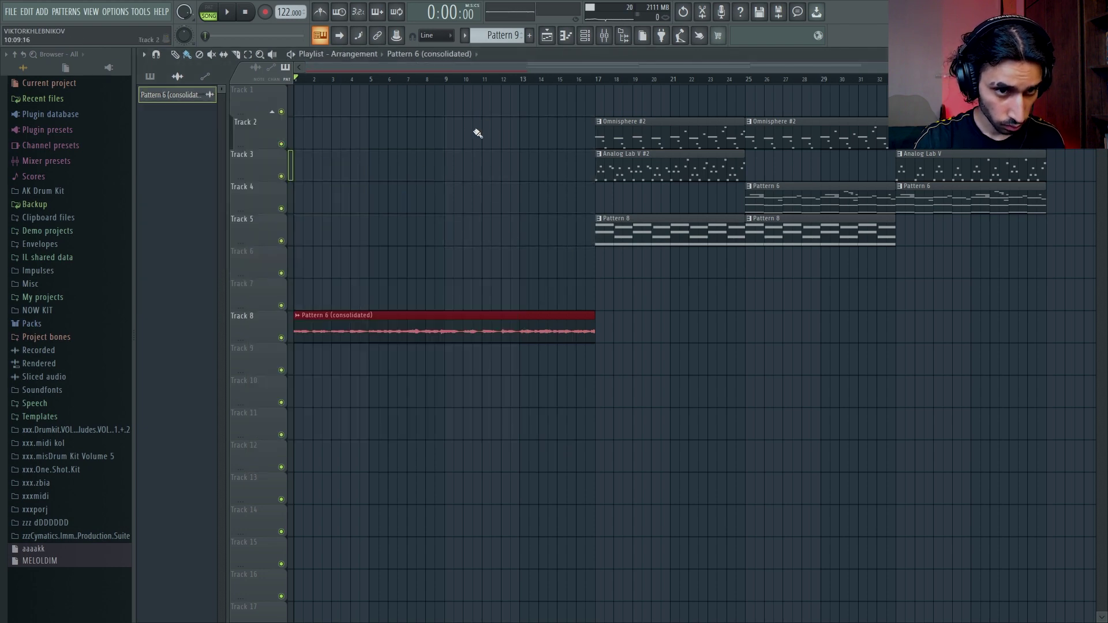
pyautogui.click(584, 36)
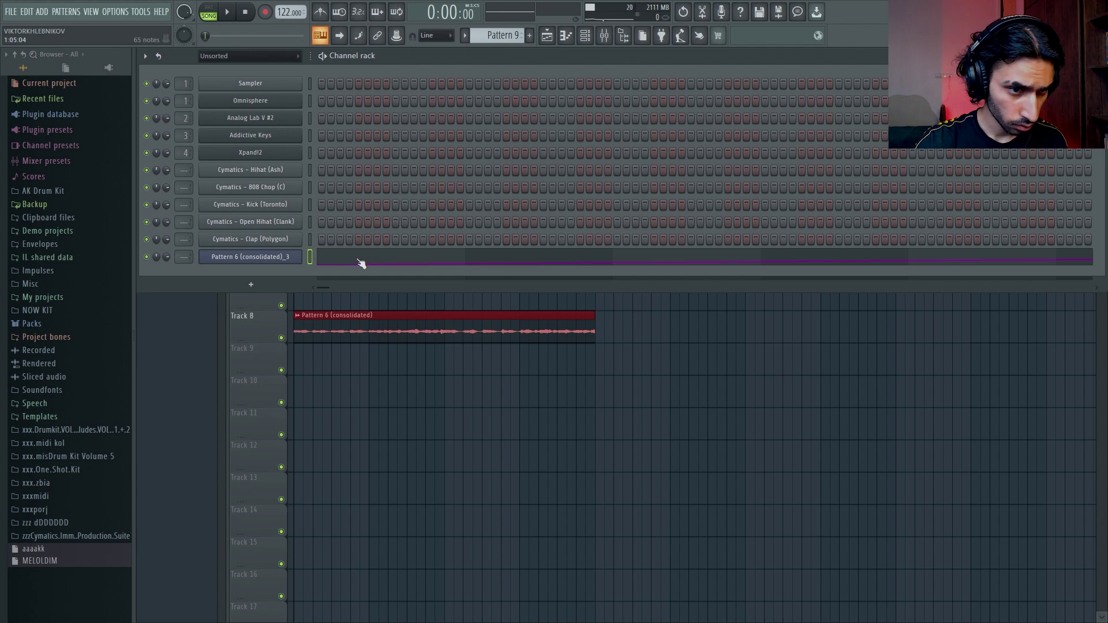
# Step: Open the sliced channel's piano roll, raise the slice notes' velocities to maximum and cut all the notes
pyautogui.click(360, 263)
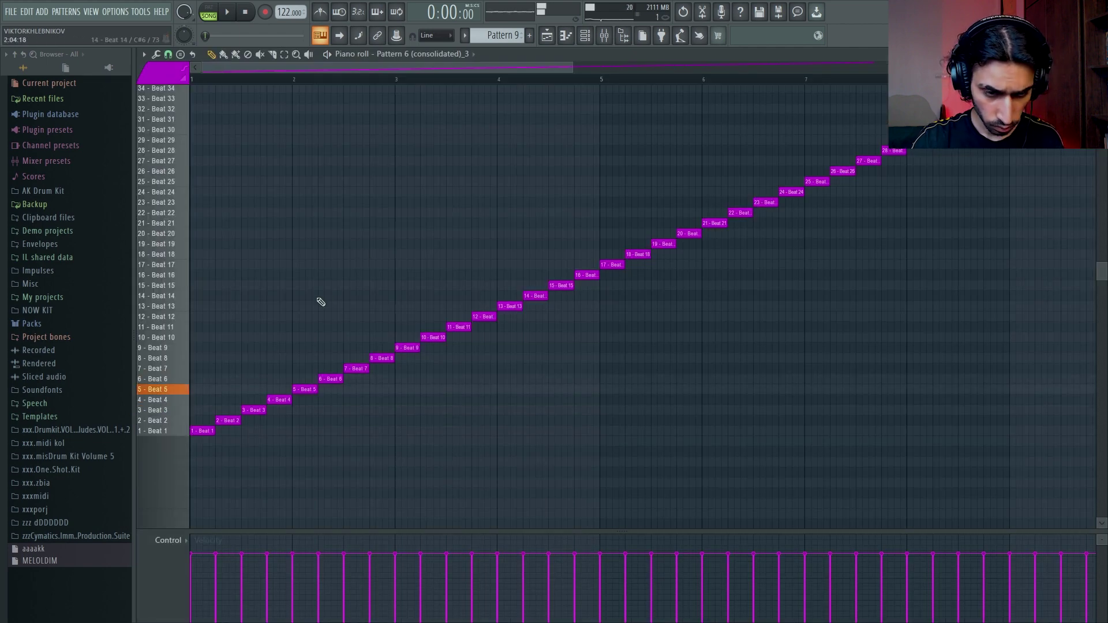
pyautogui.moveTo(161, 480)
pyautogui.mouseDown()
pyautogui.moveTo(606, 401)
pyautogui.moveTo(885, 306)
pyautogui.mouseUp()
pyautogui.doubleClick(378, 358)
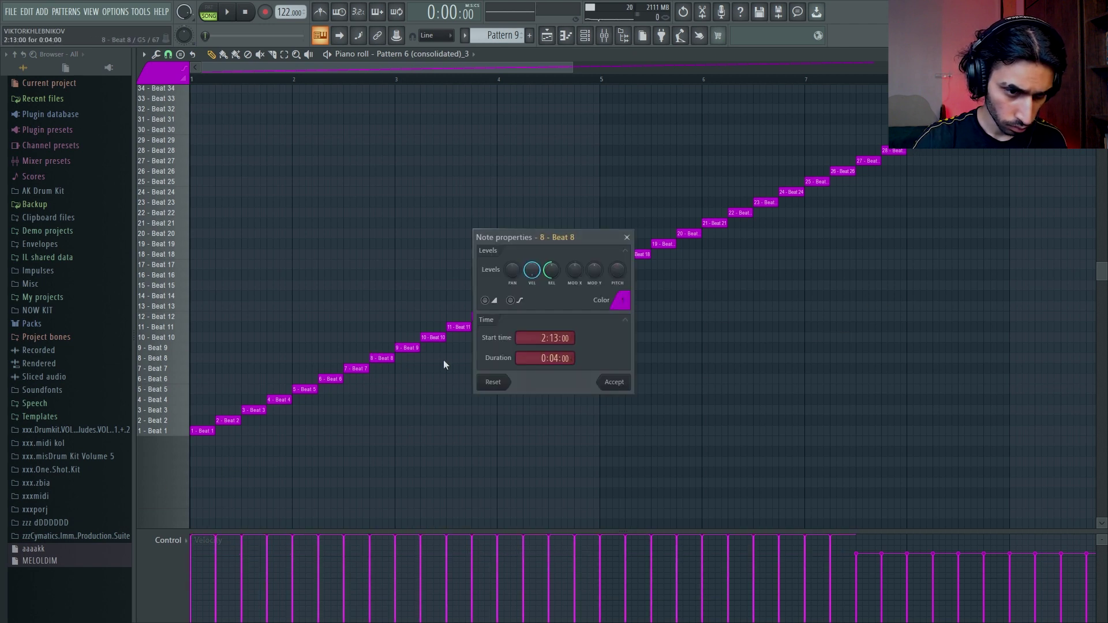
pyautogui.click(615, 381)
pyautogui.hotkey('ctrl', 'x')
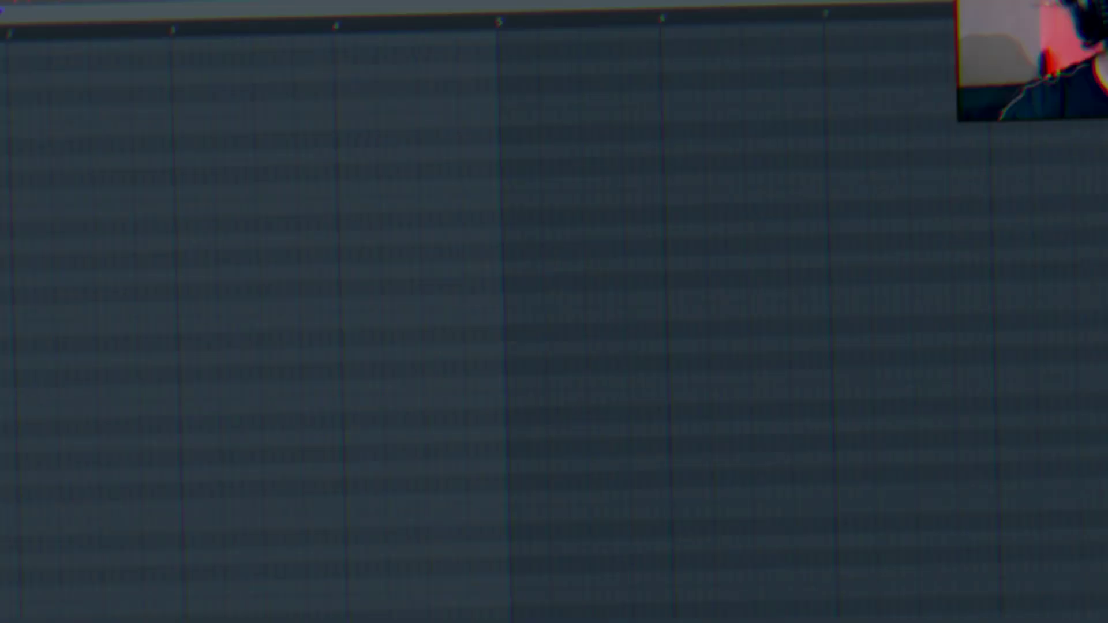
# Step: Sequence the beat slices in a new order across 16 bars during playback, stop playback and close the piano roll
pyautogui.click(233, 13)
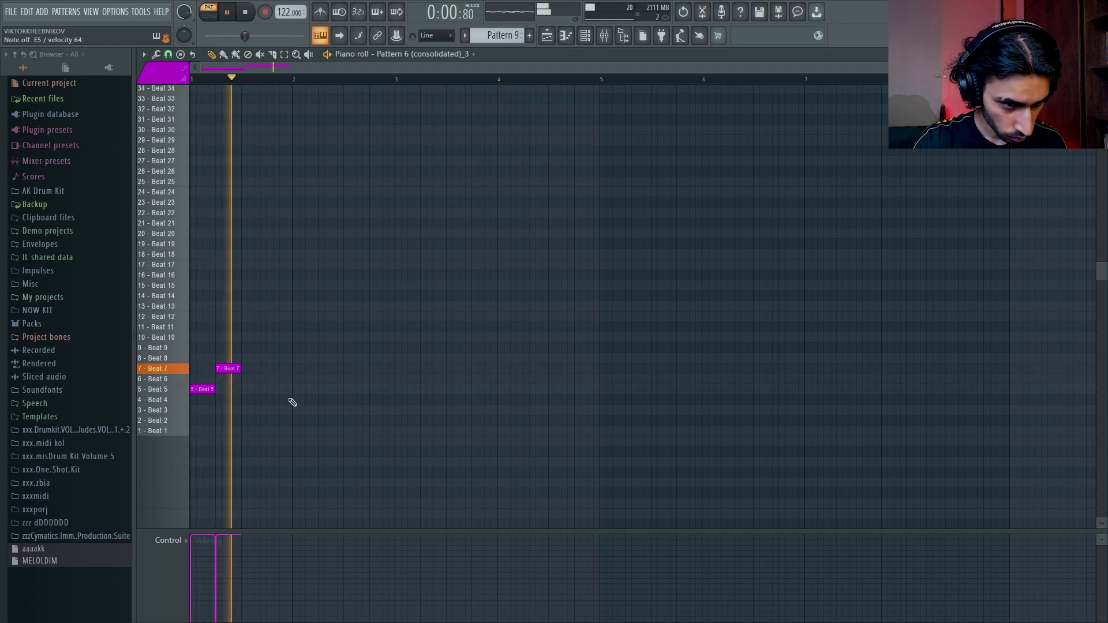
pyautogui.click(251, 379)
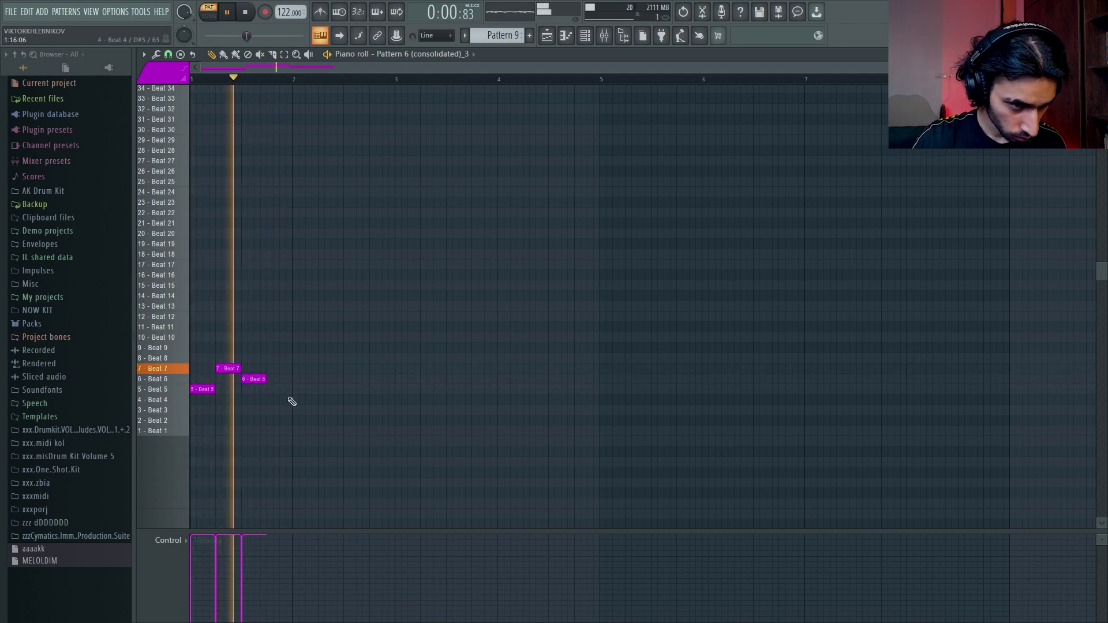
pyautogui.click(268, 410)
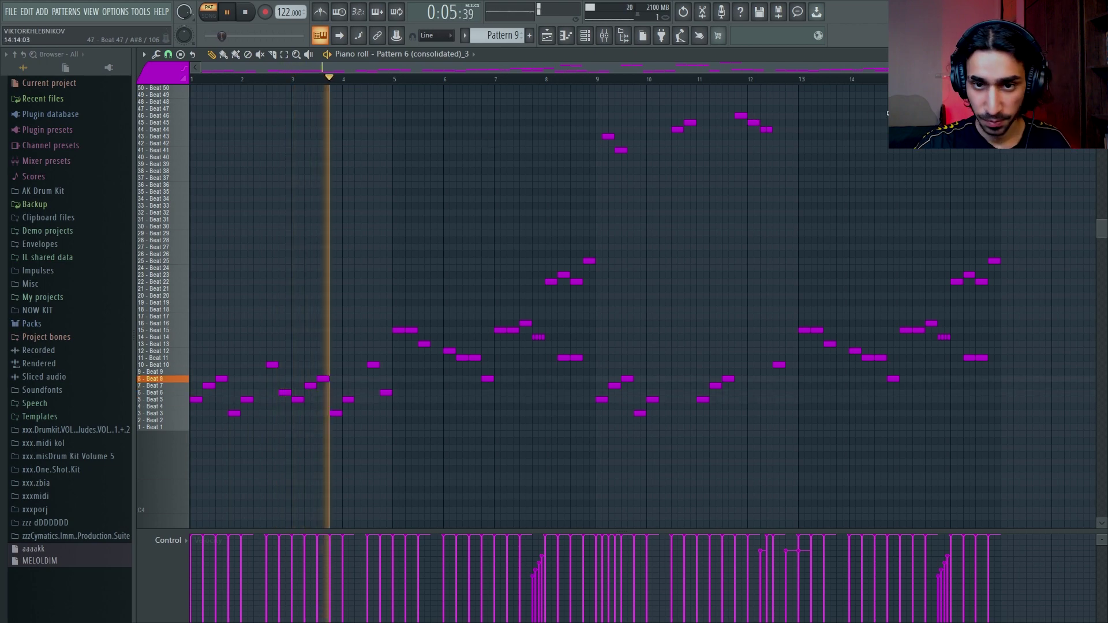
pyautogui.scroll(2, 864, 136)
pyautogui.press('space')
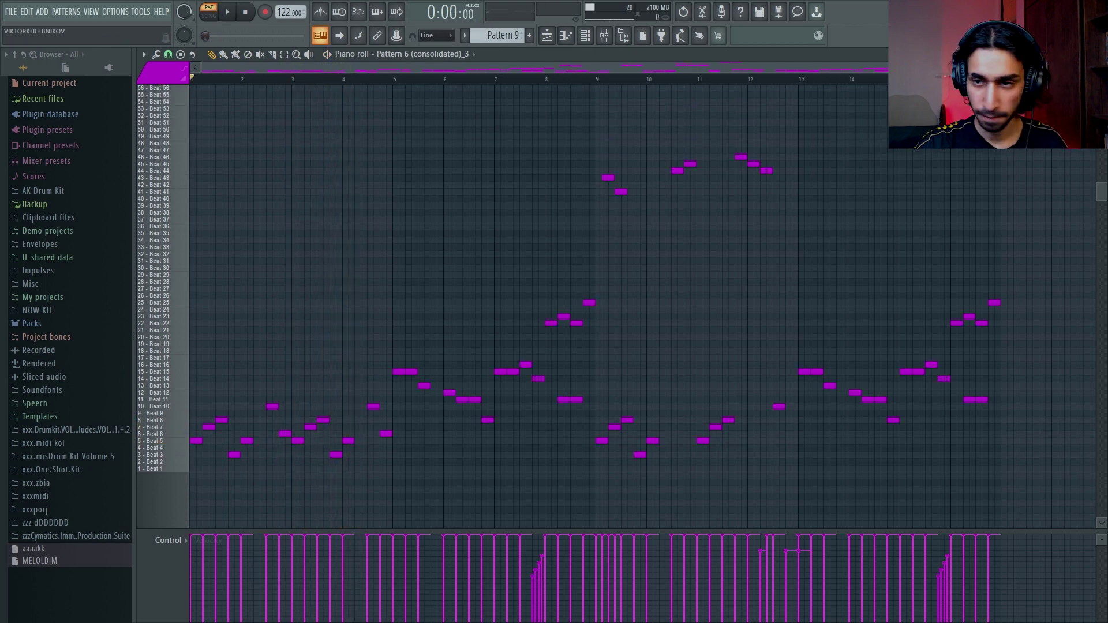
pyautogui.press('Escape')
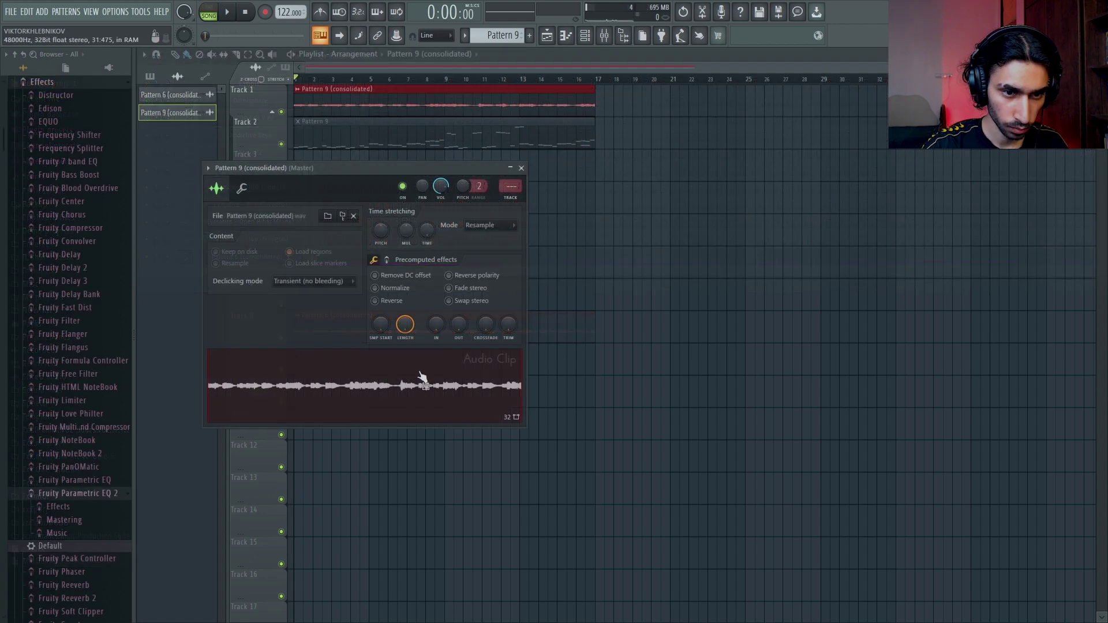
# Step: Open the consolidated Pattern 9 audio in Edison and set its sample rate to 150 in the sample properties
pyautogui.rightClick(421, 375)
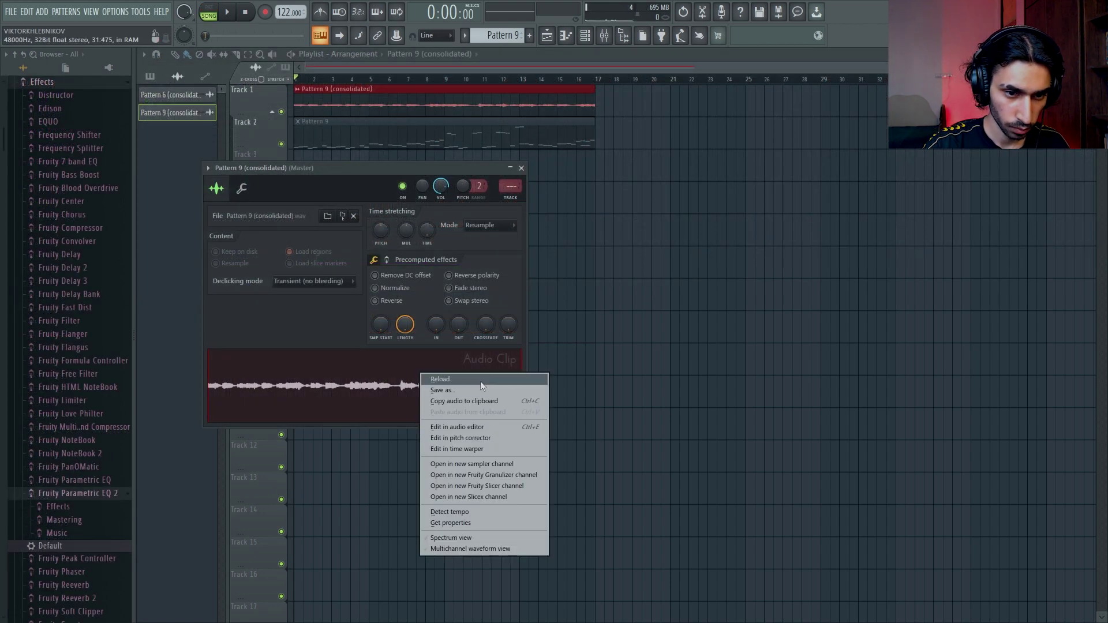
pyautogui.click(521, 428)
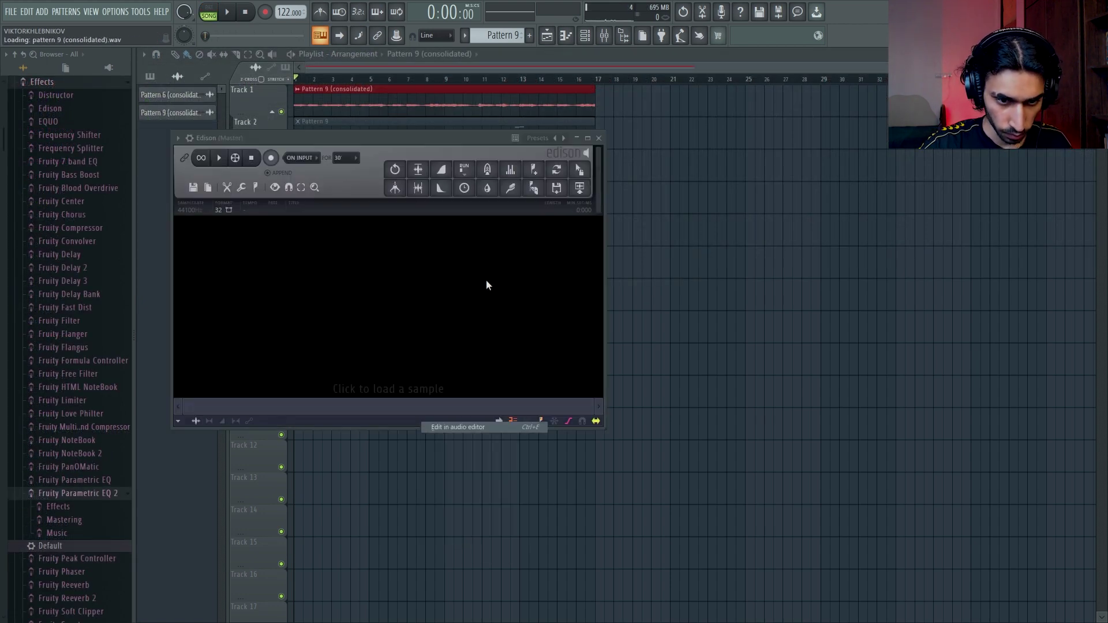
pyautogui.click(192, 210)
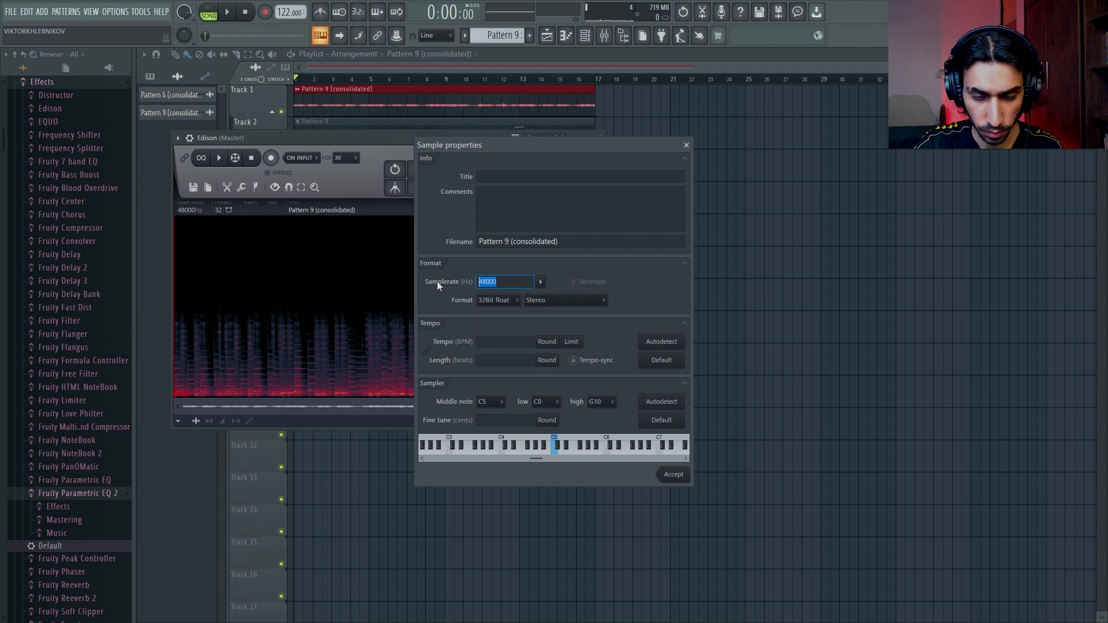
pyautogui.write('0')
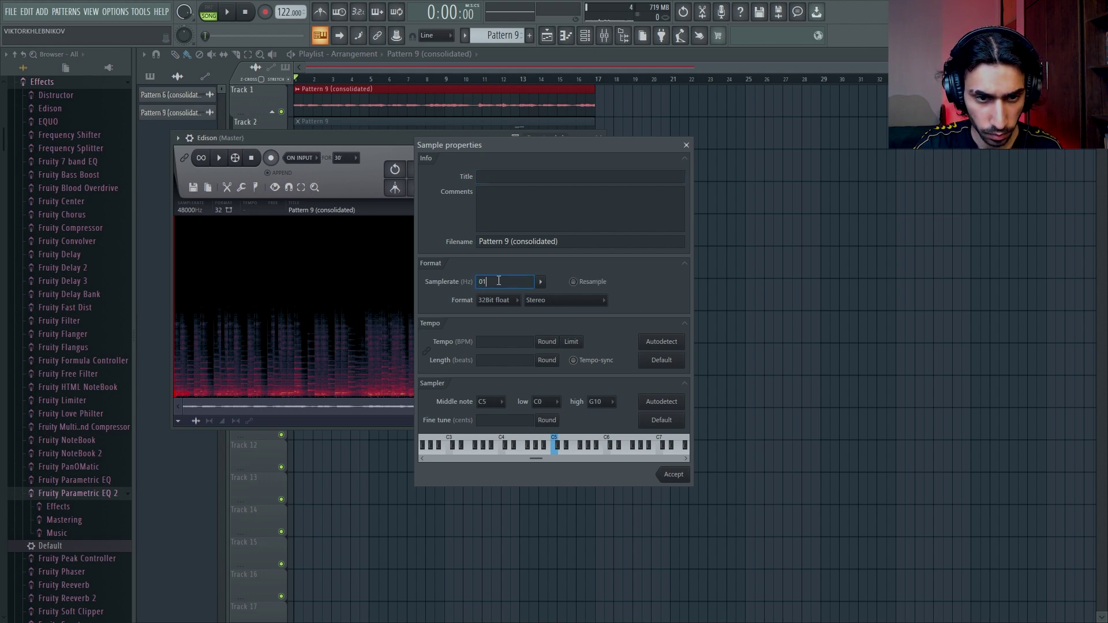
pyautogui.press('BackSpace')
pyautogui.write('1500')
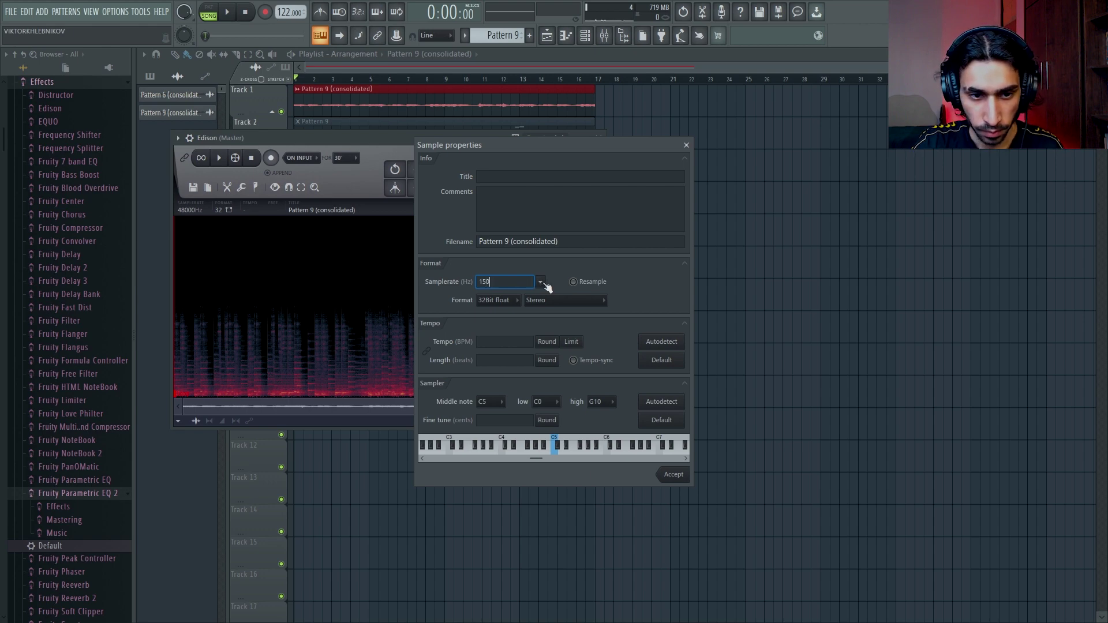
pyautogui.click(674, 475)
pyautogui.moveTo(573, 174); pyautogui.dragTo(283, 211)
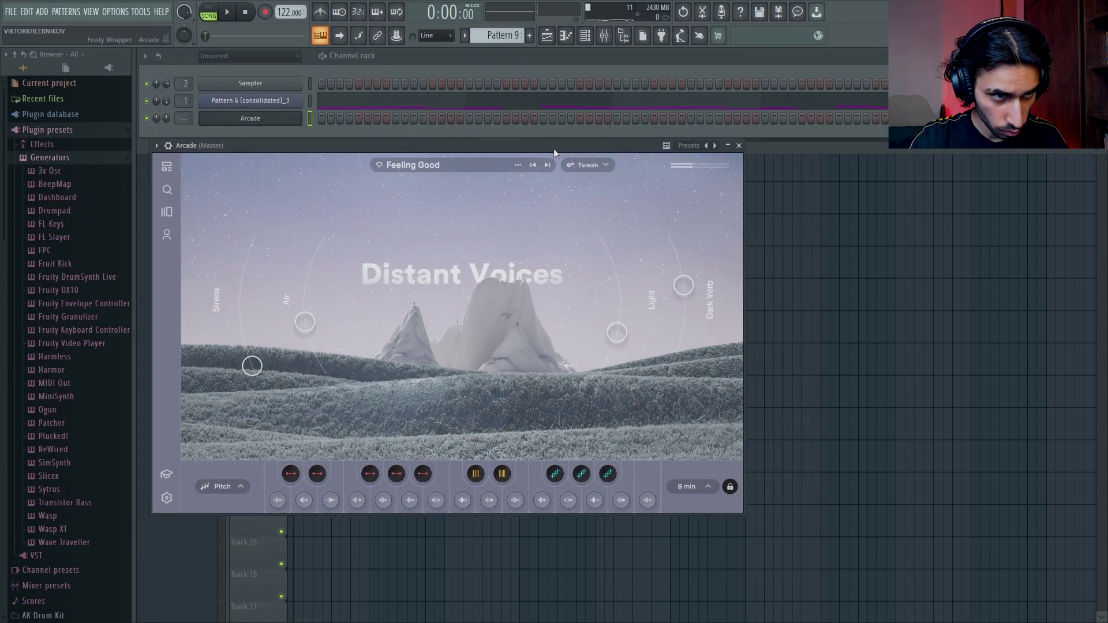
# Step: Put away the Arcade and Murda Melodies plugin windows and stop playback of the Arcade and hi-hat patterns
pyautogui.click(725, 145)
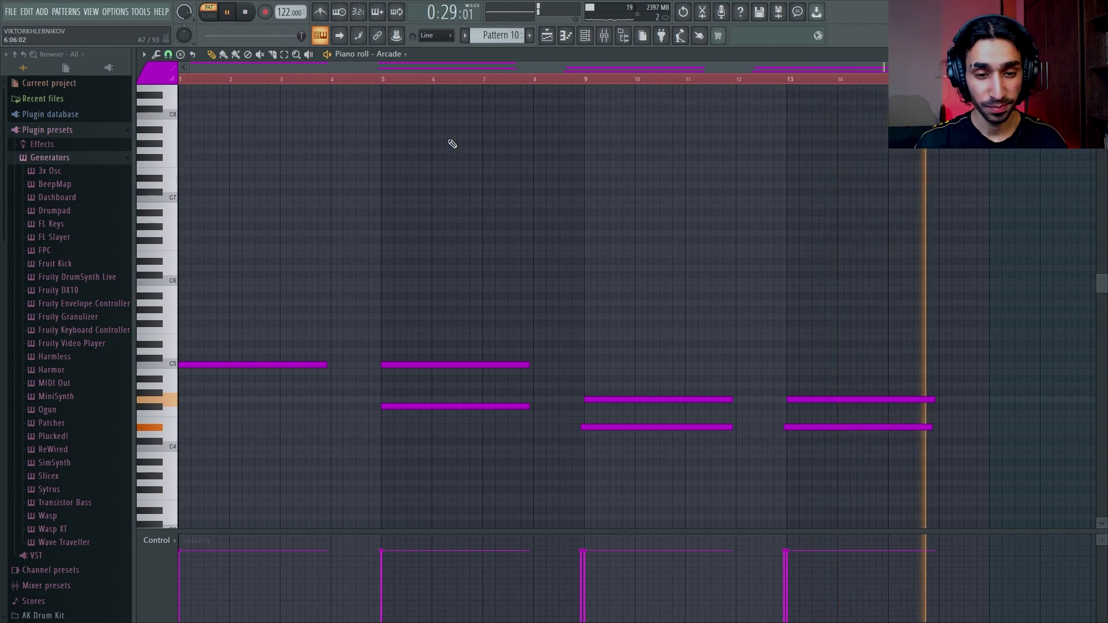
pyautogui.click(230, 12)
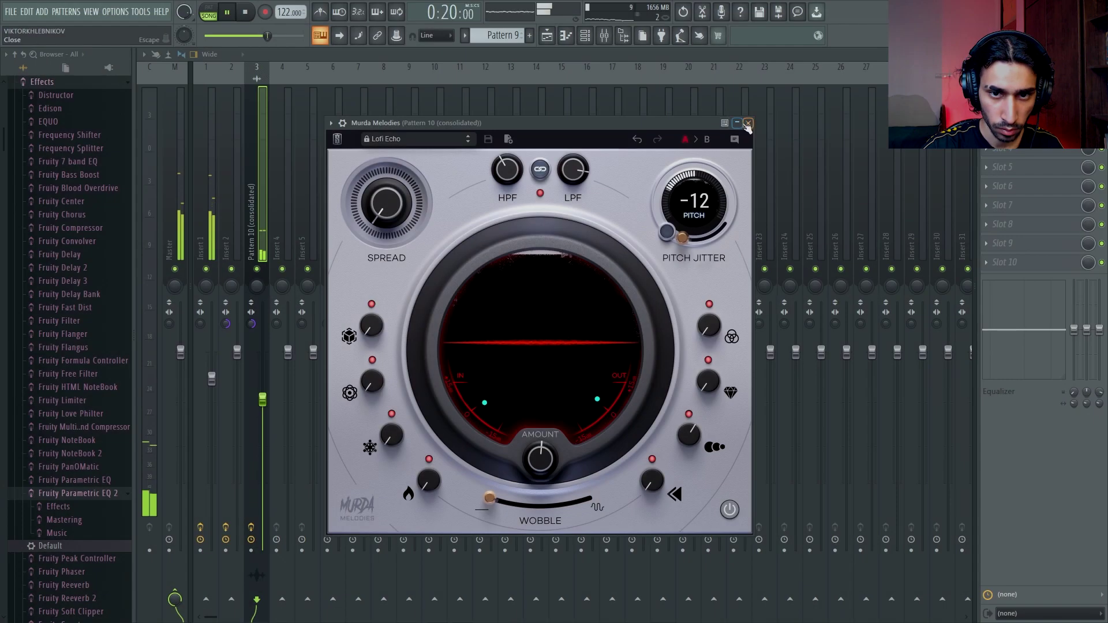
pyautogui.click(744, 120)
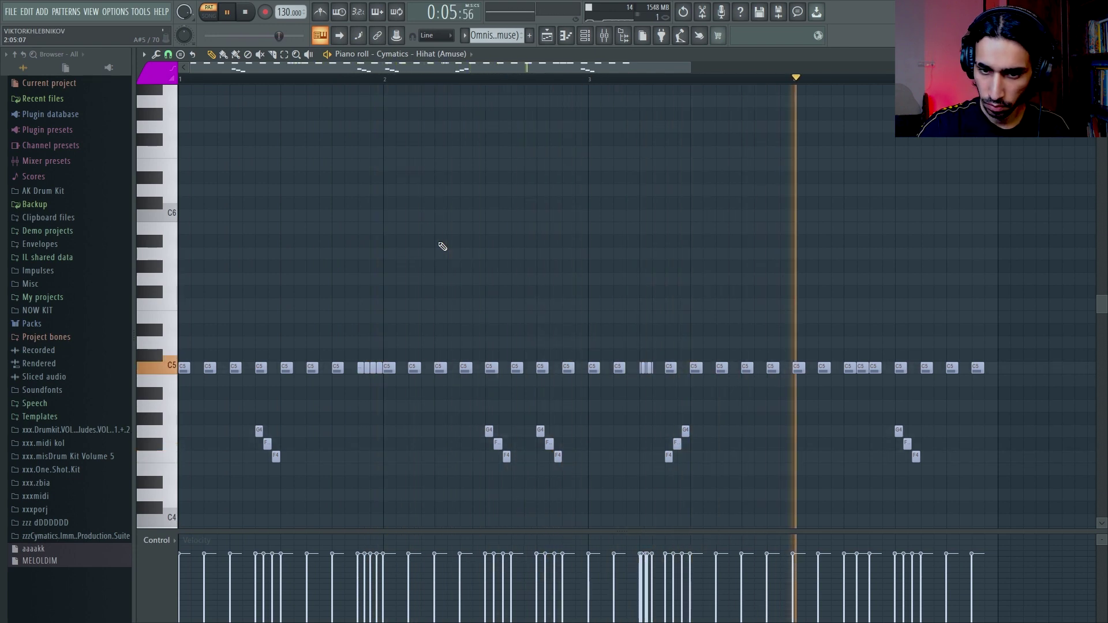
pyautogui.press('space')
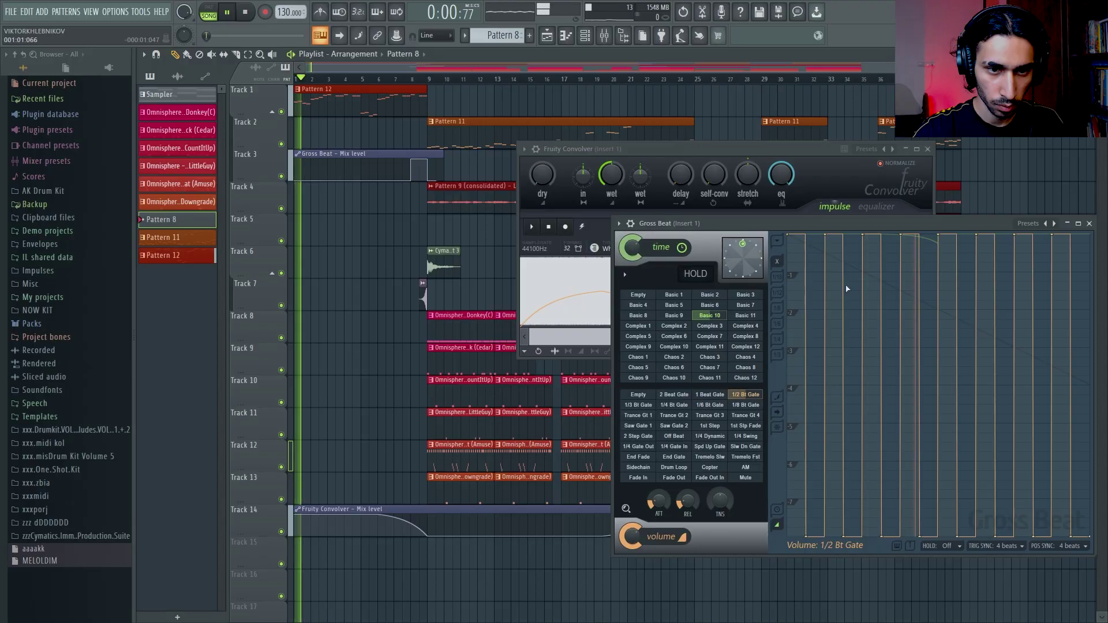
# Step: Examine the White Noise impulse in an enlarged Fruity Convolver on Insert 1, and close the Convolver and Gross Beat windows
pyautogui.moveTo(655, 153); pyautogui.dragTo(547, 126)
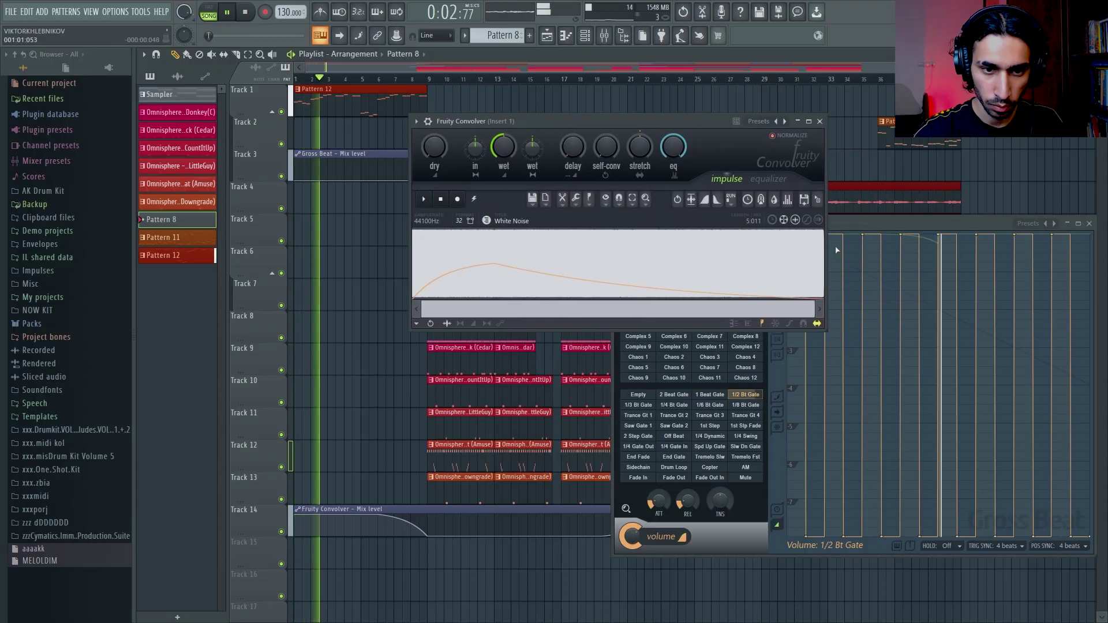
pyautogui.click(809, 122)
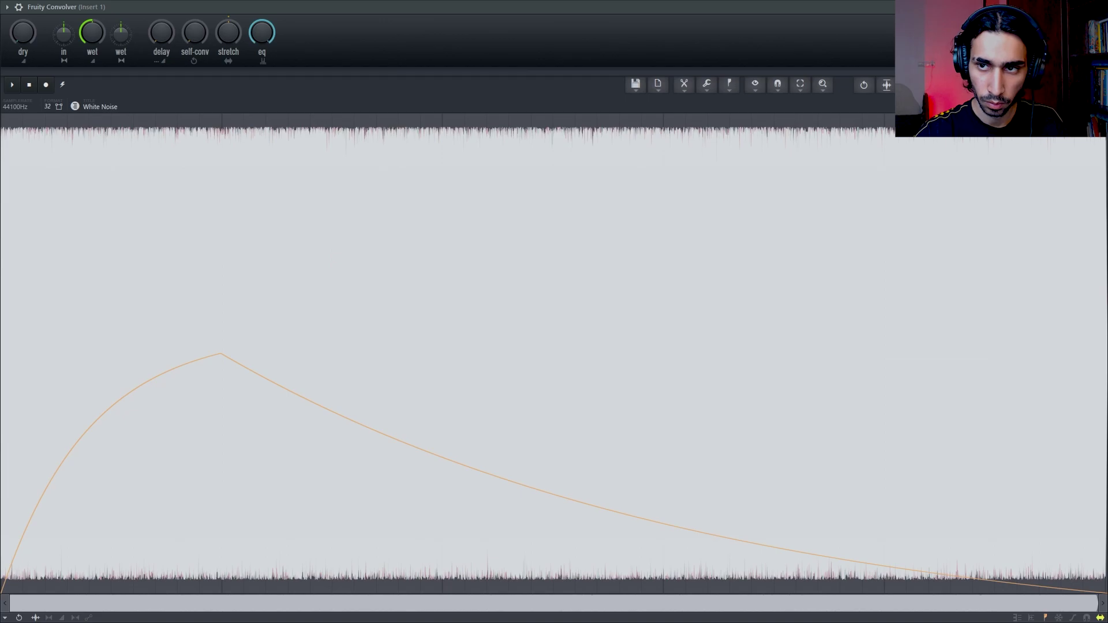
pyautogui.click(1101, 7)
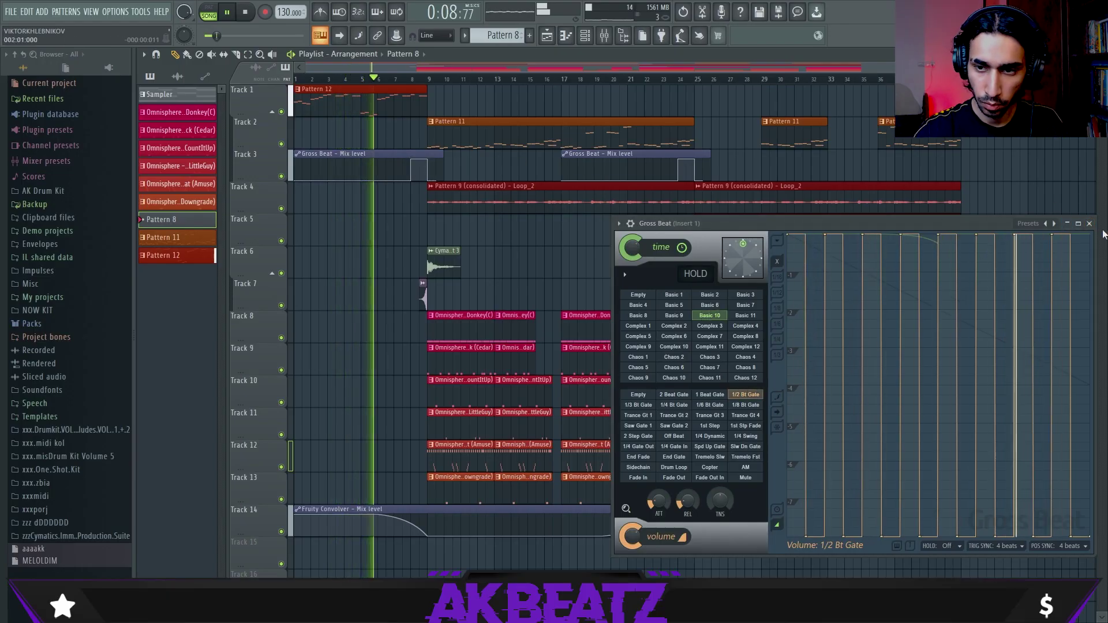
pyautogui.click(1089, 224)
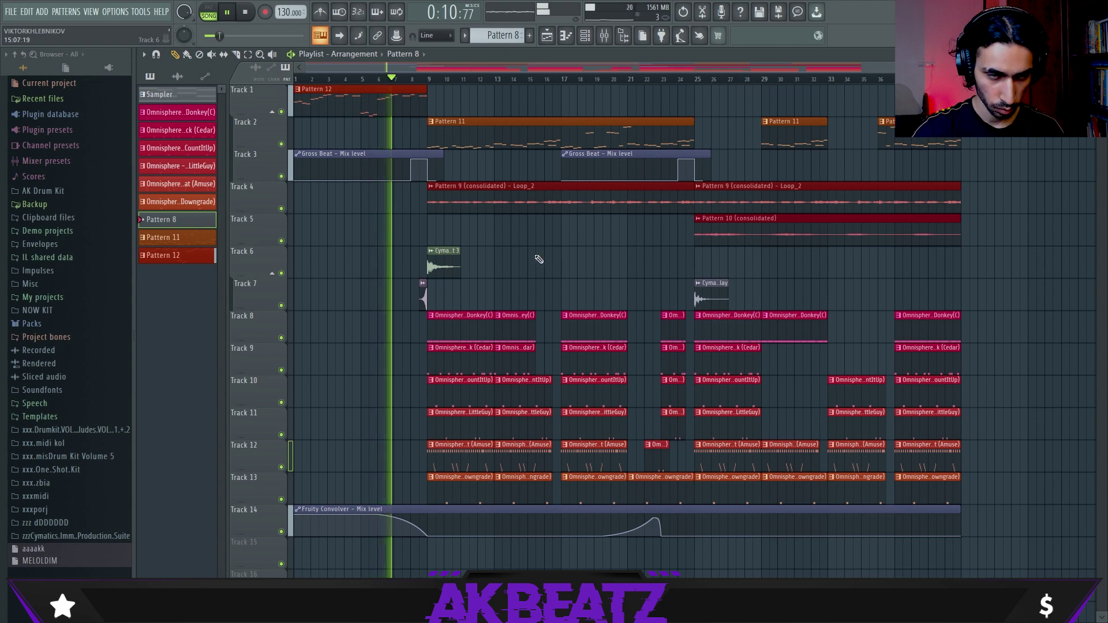